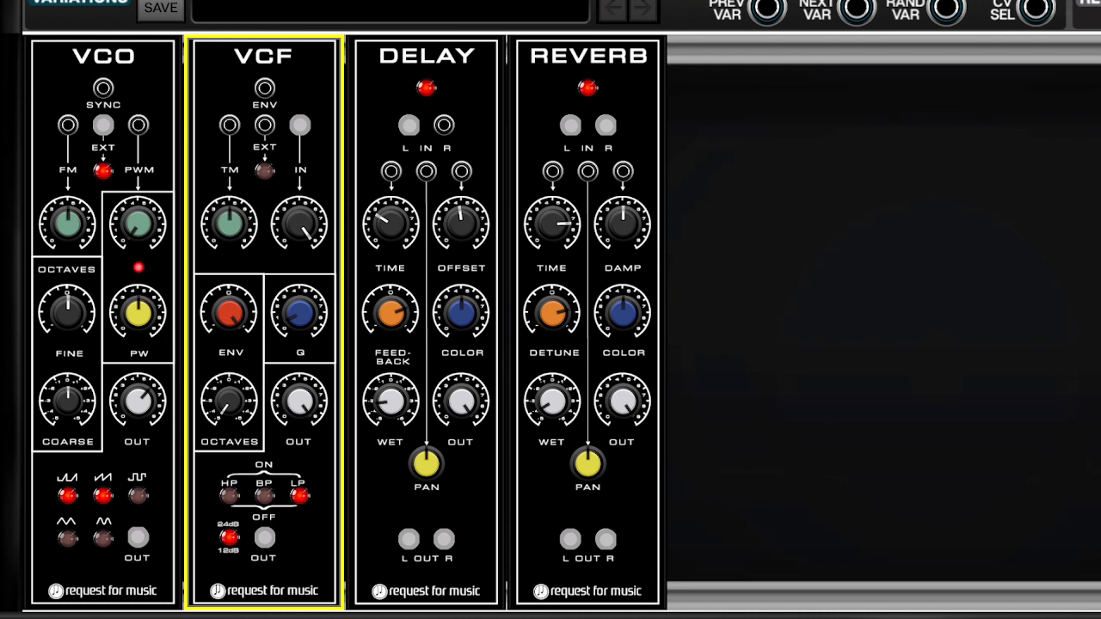
Place the MSEG module before the VCO, and patch its OUT to the VCF's ENV input and a gate source to its GATE input
{"action": "left_click_drag", "start_coordinate": [4, 206], "coordinate": [95, 60]}
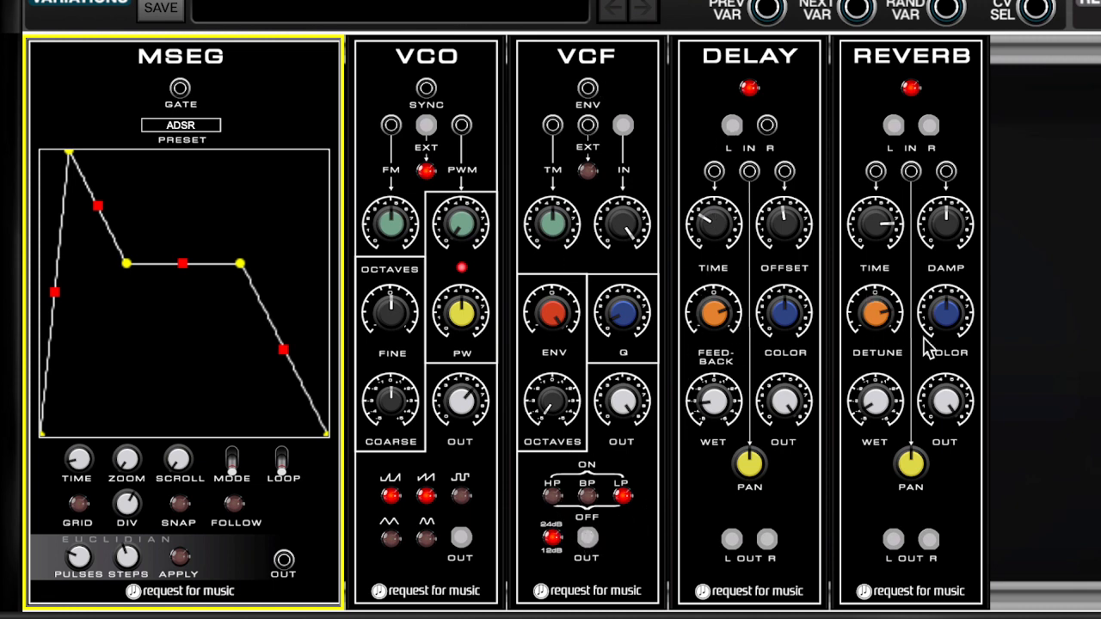
{"action": "left_click_drag", "start_coordinate": [893, 540], "coordinate": [1100, 379]}
{"action": "left_click_drag", "start_coordinate": [284, 561], "coordinate": [588, 93]}
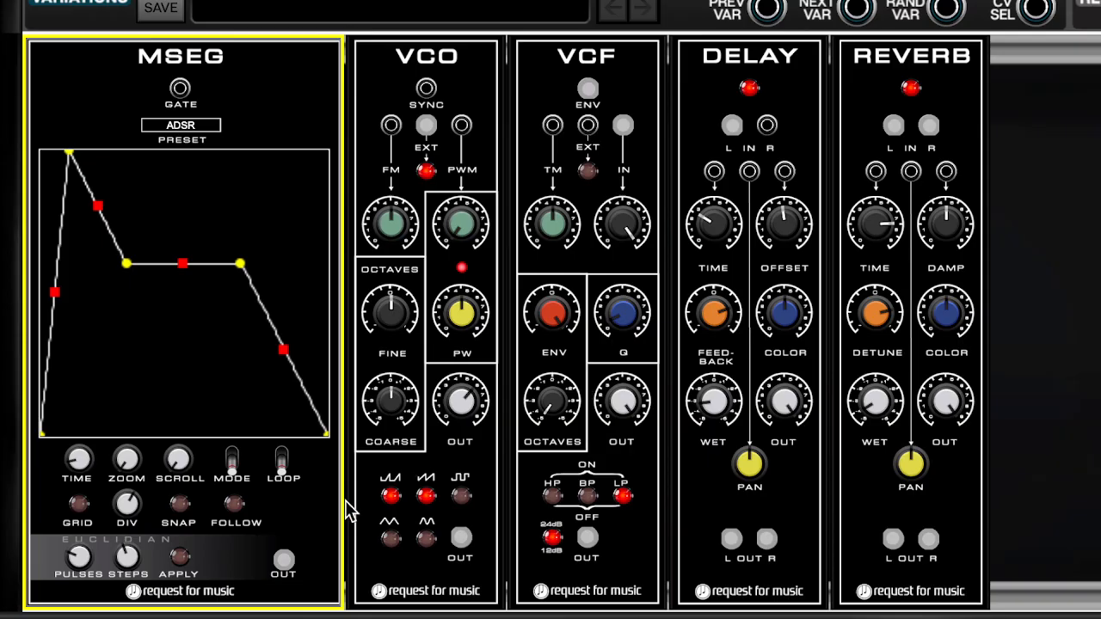
{"action": "left_click_drag", "start_coordinate": [181, 89], "coordinate": [207, 1]}
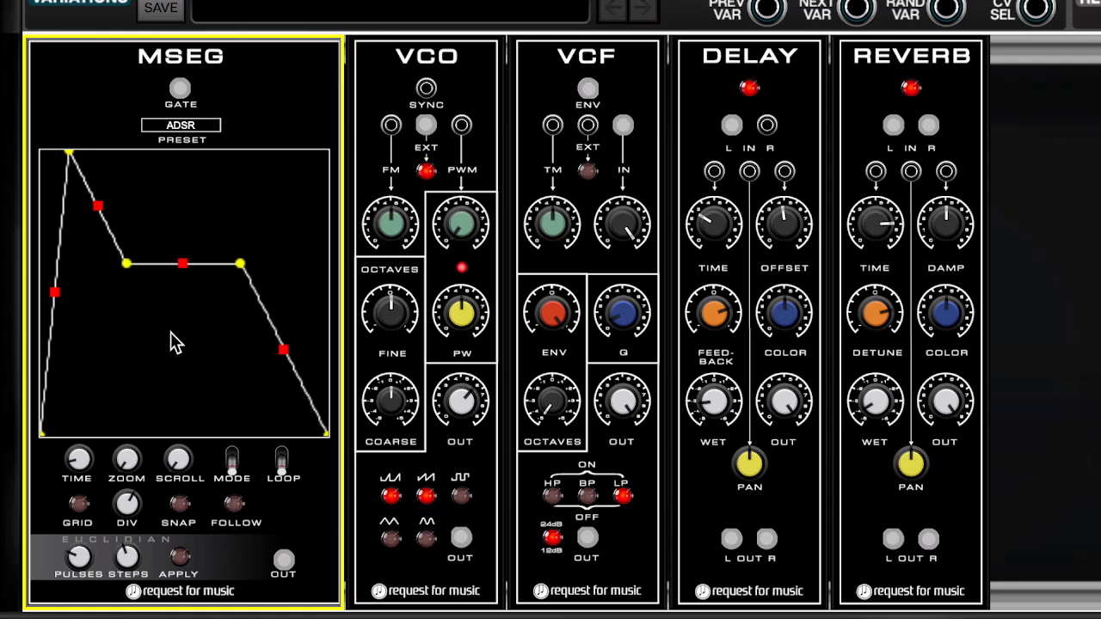
Try the Ramp Down and Multi Step presets in the MSEG, and return to the ADSR preset
{"action": "left_click", "coordinate": [177, 128]}
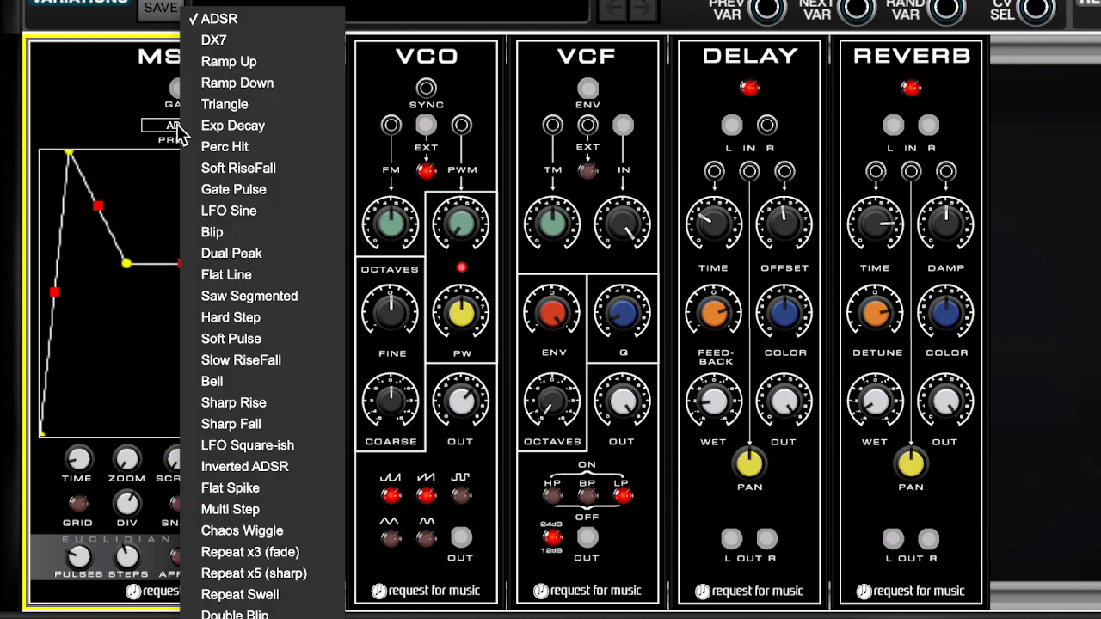
{"action": "left_click", "coordinate": [234, 84]}
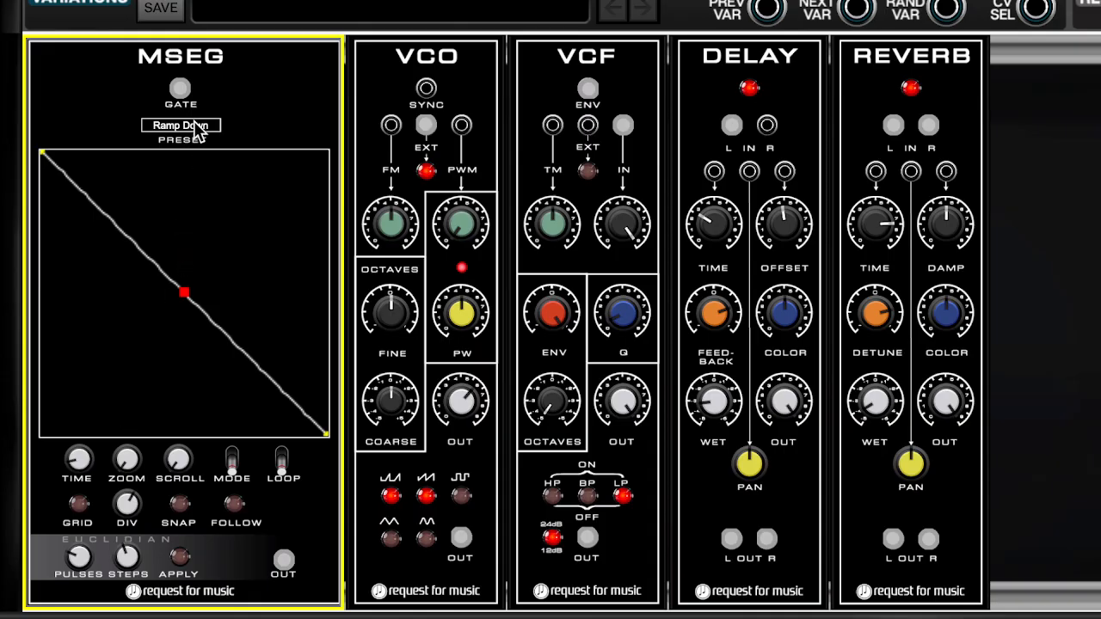
{"action": "left_click", "coordinate": [196, 125]}
{"action": "left_click", "coordinate": [260, 509]}
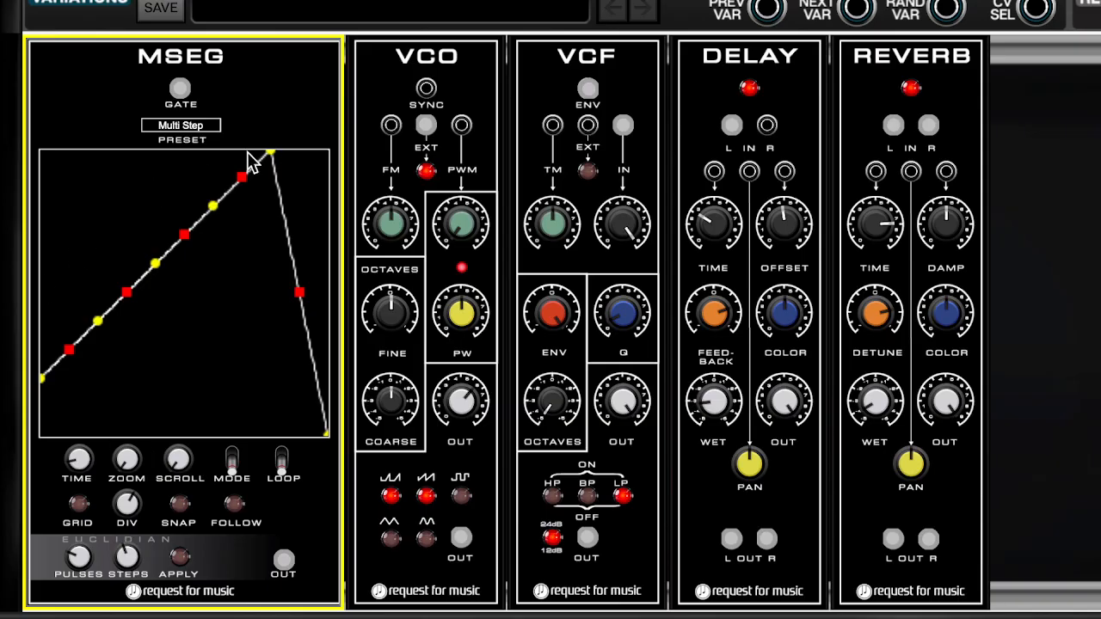
{"action": "left_click", "coordinate": [179, 126]}
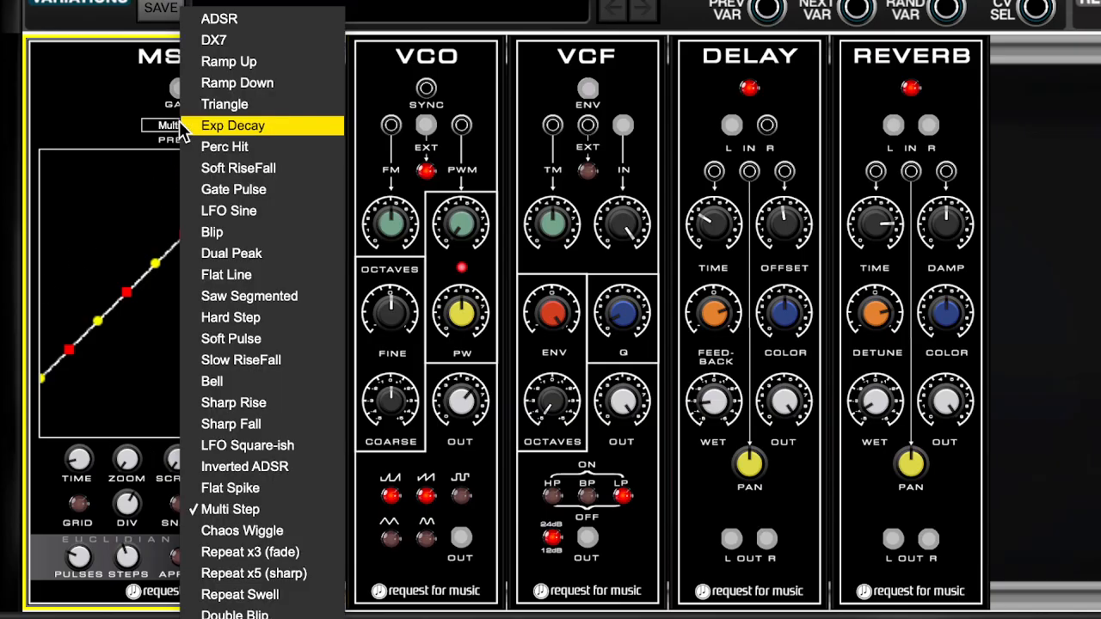
{"action": "left_click", "coordinate": [213, 21]}
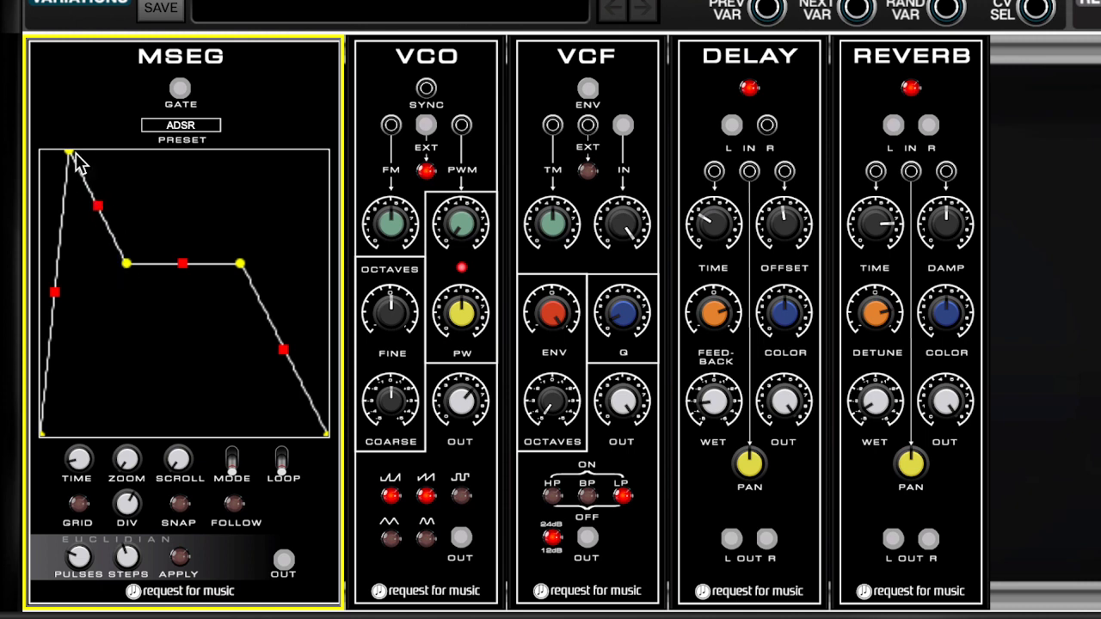
Try moving the peak and sustain points of the MSEG envelope to later times, and reload the ADSR preset
{"action": "left_click_drag", "start_coordinate": [71, 155], "coordinate": [110, 160]}
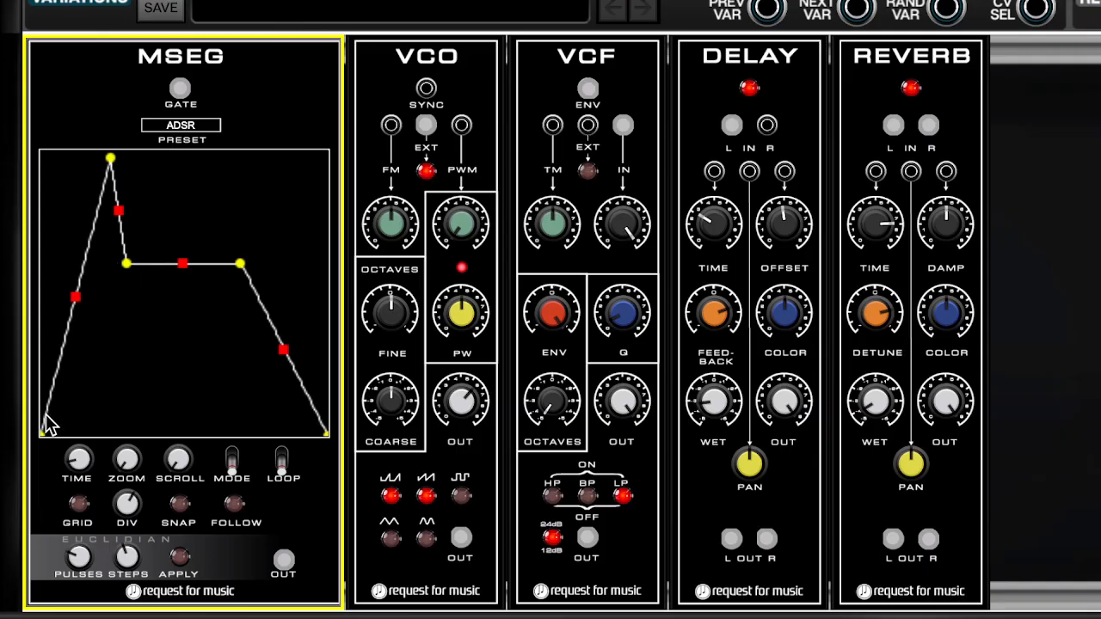
{"action": "left_click_drag", "start_coordinate": [126, 264], "coordinate": [160, 263]}
{"action": "left_click_drag", "start_coordinate": [245, 270], "coordinate": [260, 272]}
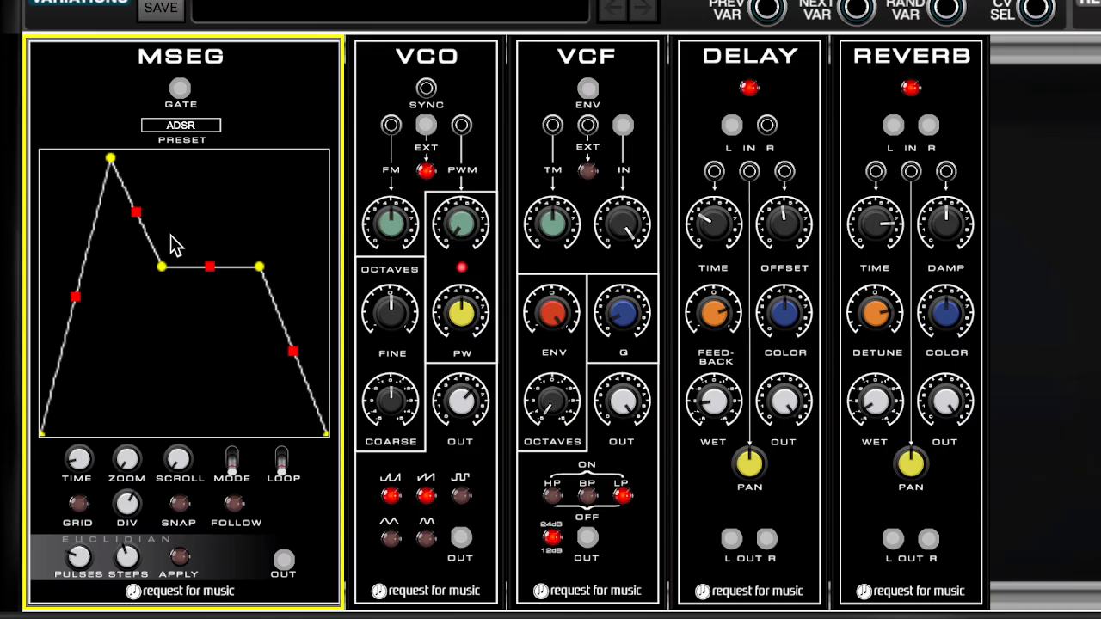
{"action": "left_click_drag", "start_coordinate": [108, 156], "coordinate": [168, 219]}
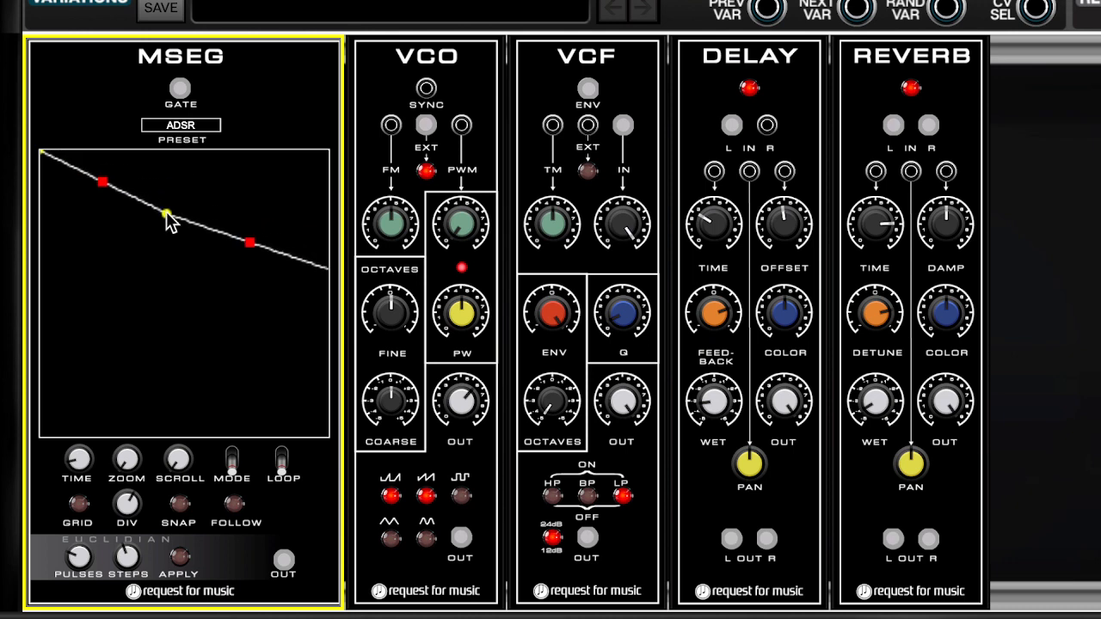
{"action": "left_click", "coordinate": [181, 125]}
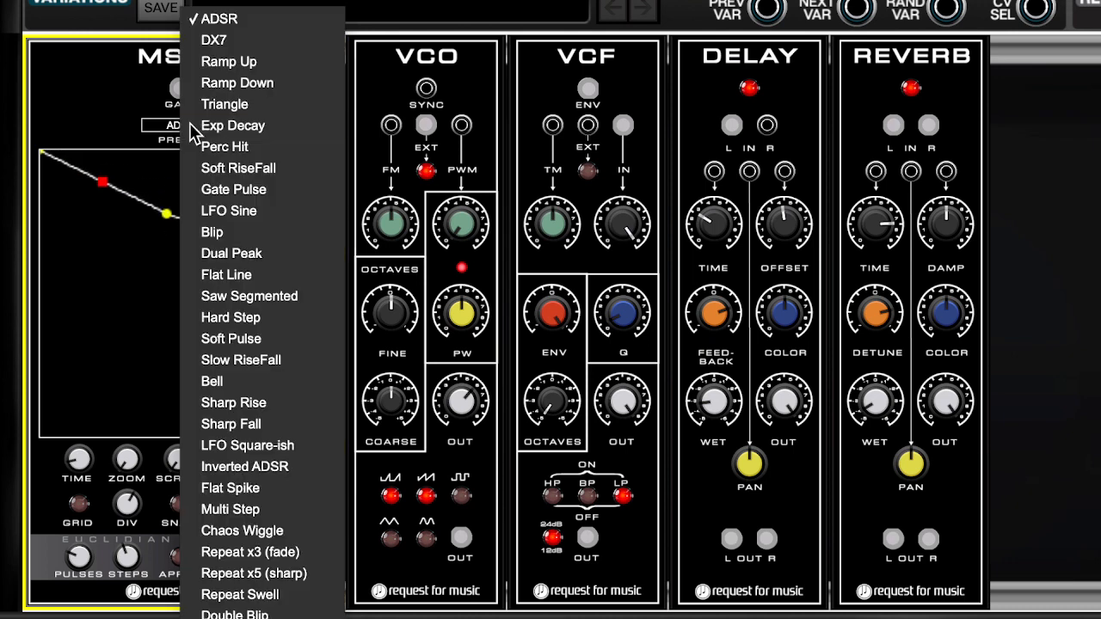
{"action": "left_click", "coordinate": [219, 21]}
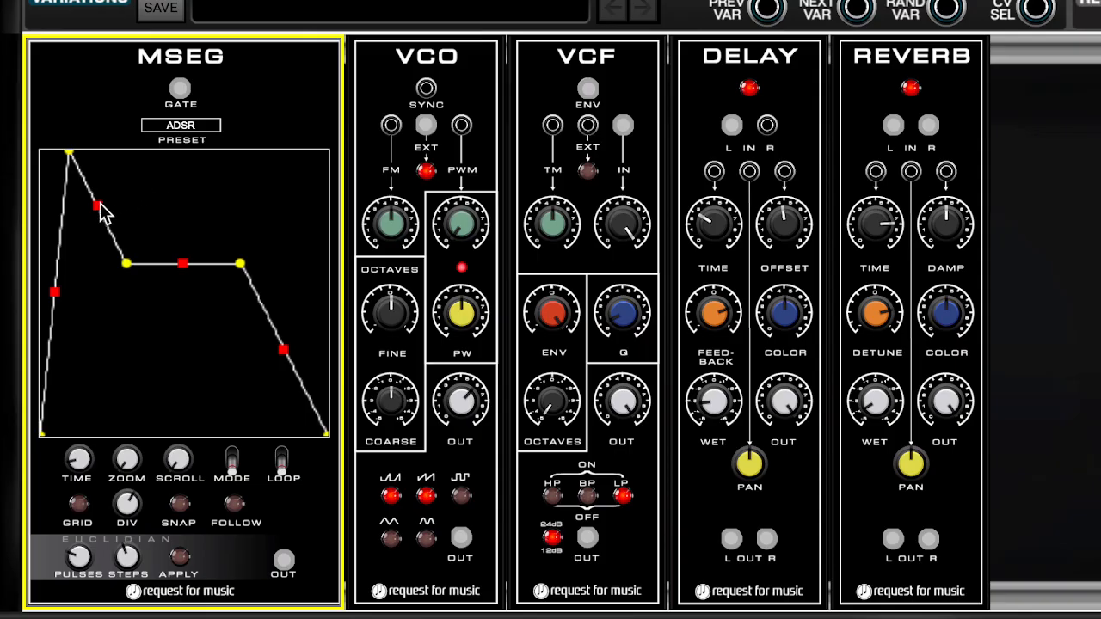
Shape the ADSR envelope with a near-instant attack, a concave decay and both sustain points at about a quarter of full level
{"action": "mouse_move", "coordinate": [100, 206]}
{"action": "left_mouse_down"}
{"action": "mouse_move", "coordinate": [103, 191]}
{"action": "mouse_move", "coordinate": [101, 216]}
{"action": "mouse_move", "coordinate": [111, 207]}
{"action": "left_mouse_up"}
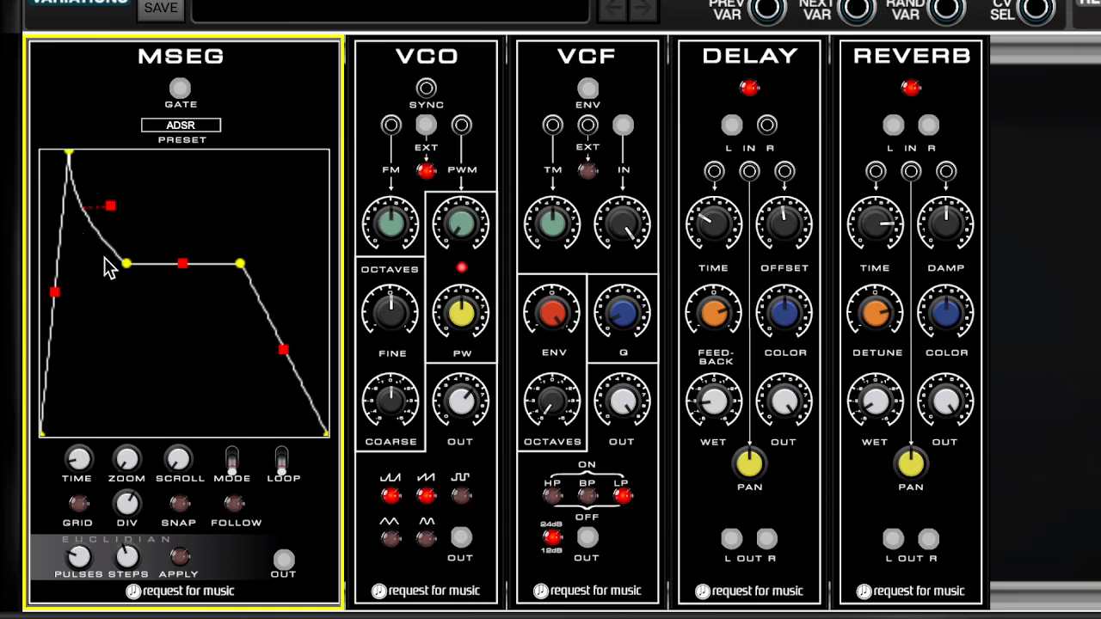
{"action": "mouse_move", "coordinate": [110, 207]}
{"action": "left_mouse_down"}
{"action": "mouse_move", "coordinate": [65, 258]}
{"action": "mouse_move", "coordinate": [58, 227]}
{"action": "mouse_move", "coordinate": [65, 237]}
{"action": "mouse_move", "coordinate": [72, 221]}
{"action": "mouse_move", "coordinate": [74, 231]}
{"action": "mouse_move", "coordinate": [120, 217]}
{"action": "mouse_move", "coordinate": [69, 229]}
{"action": "mouse_move", "coordinate": [105, 227]}
{"action": "left_mouse_up"}
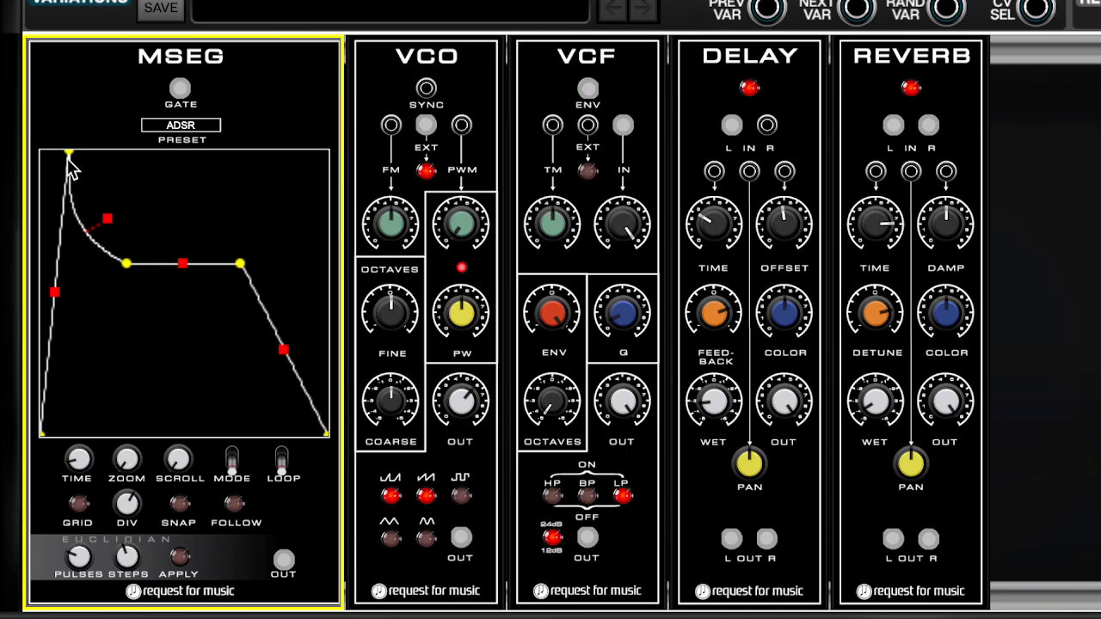
{"action": "left_click_drag", "start_coordinate": [68, 155], "coordinate": [47, 159]}
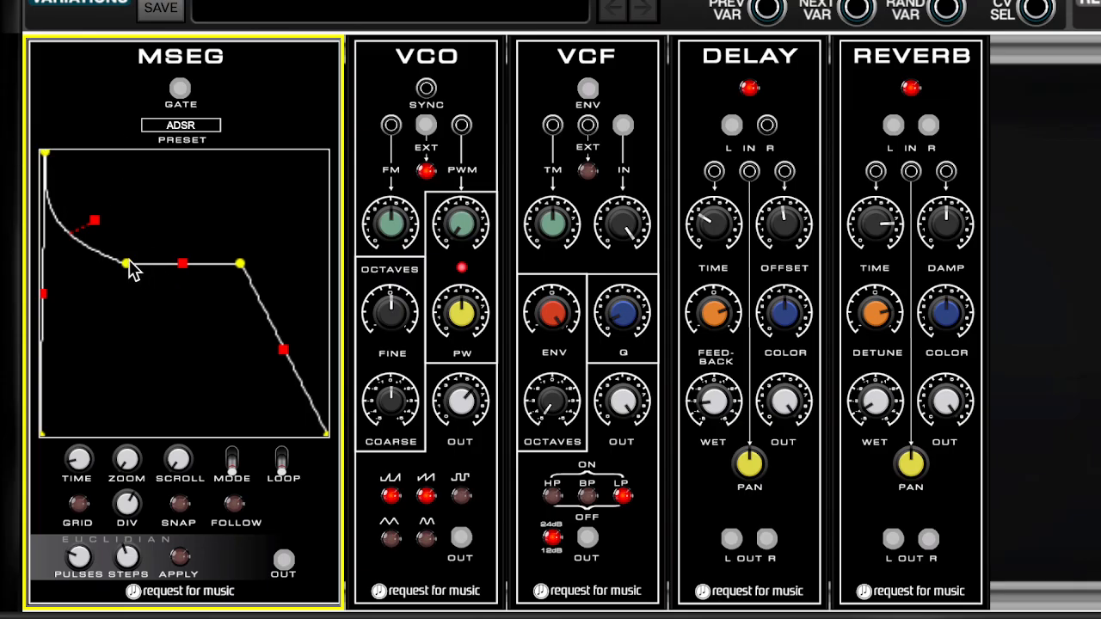
{"action": "left_click_drag", "start_coordinate": [128, 264], "coordinate": [122, 366]}
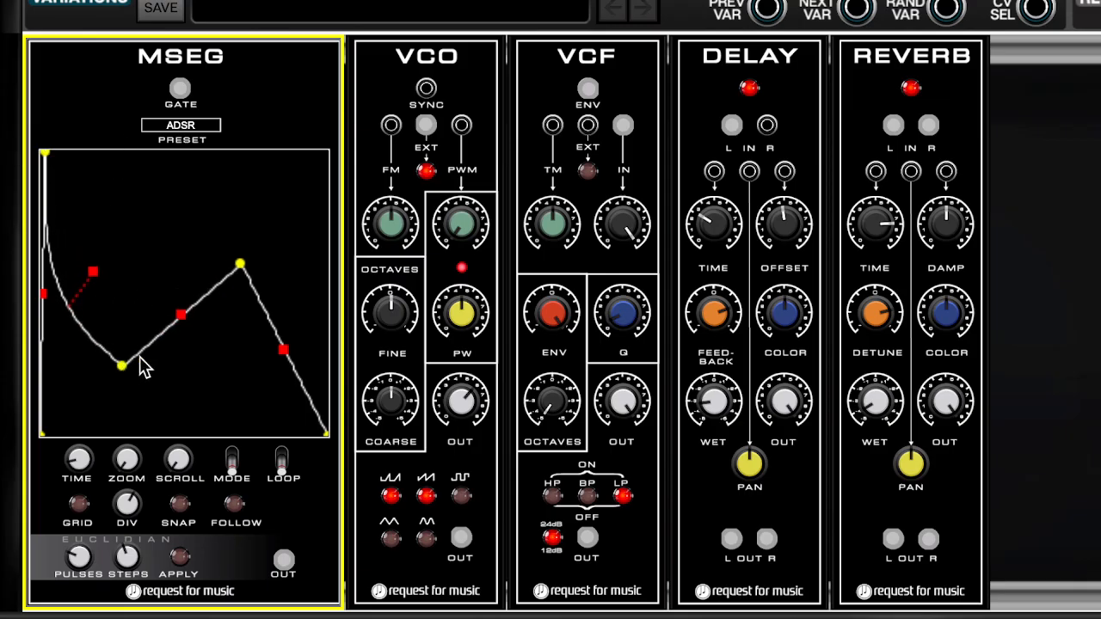
{"action": "left_click_drag", "start_coordinate": [240, 265], "coordinate": [253, 367]}
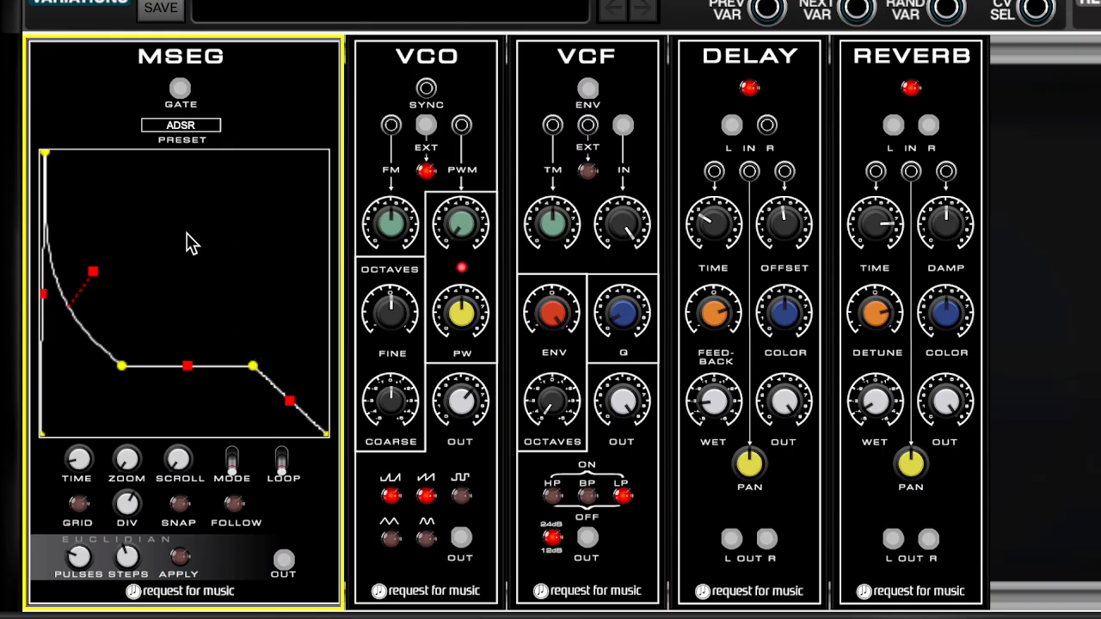
Add breakpoints between the decay end and the release of the envelope, and pull them into a tall peak
{"action": "left_click", "coordinate": [216, 368]}
{"action": "left_click_drag", "start_coordinate": [216, 367], "coordinate": [167, 246]}
{"action": "left_click", "coordinate": [226, 330]}
{"action": "left_click_drag", "start_coordinate": [228, 331], "coordinate": [220, 195]}
{"action": "left_click", "coordinate": [272, 299]}
{"action": "left_click_drag", "start_coordinate": [275, 306], "coordinate": [262, 387]}
{"action": "left_click", "coordinate": [142, 332]}
{"action": "left_click_drag", "start_coordinate": [143, 333], "coordinate": [168, 321]}
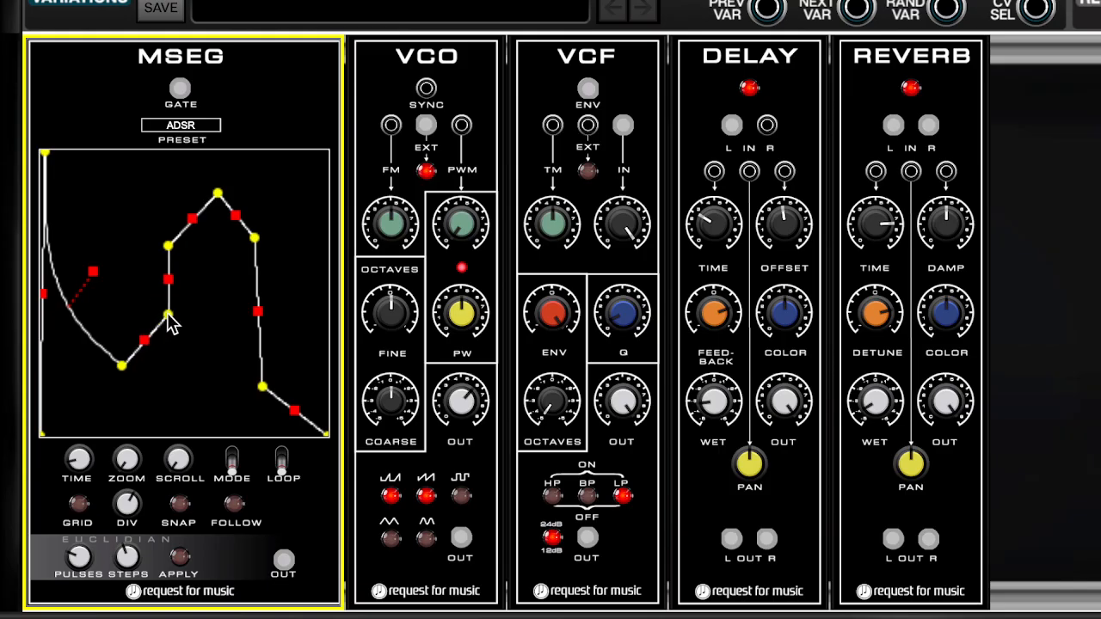
Add breakpoints on the envelope's decay curve and raise them to form an additional early peak after a dip
{"action": "left_click", "coordinate": [98, 345]}
{"action": "left_click_drag", "start_coordinate": [98, 344], "coordinate": [90, 284]}
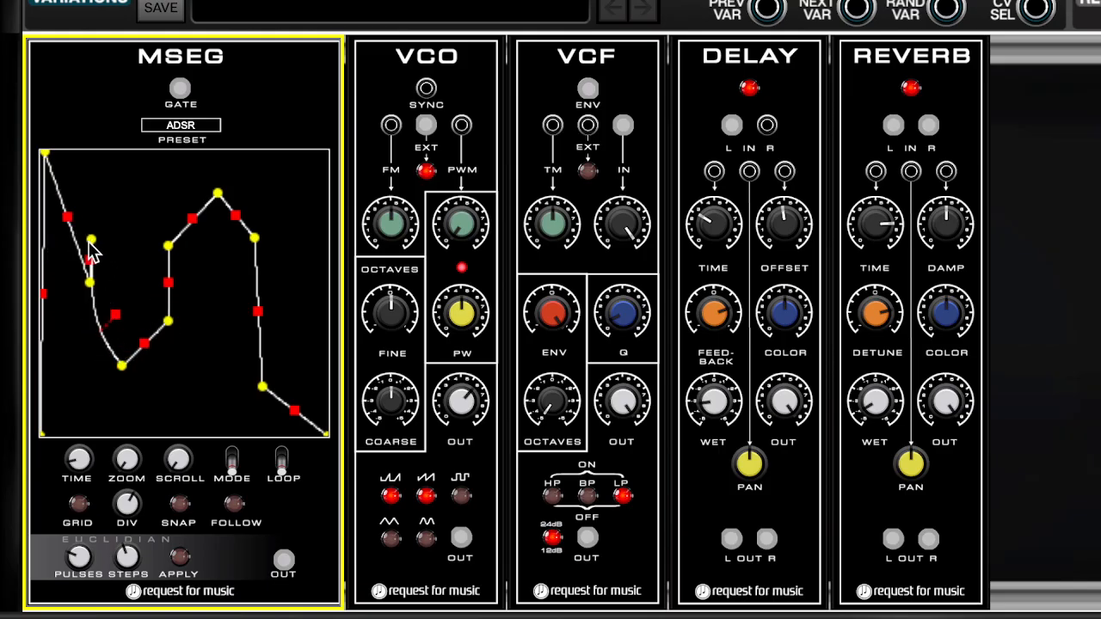
{"action": "left_click_drag", "start_coordinate": [91, 241], "coordinate": [117, 207]}
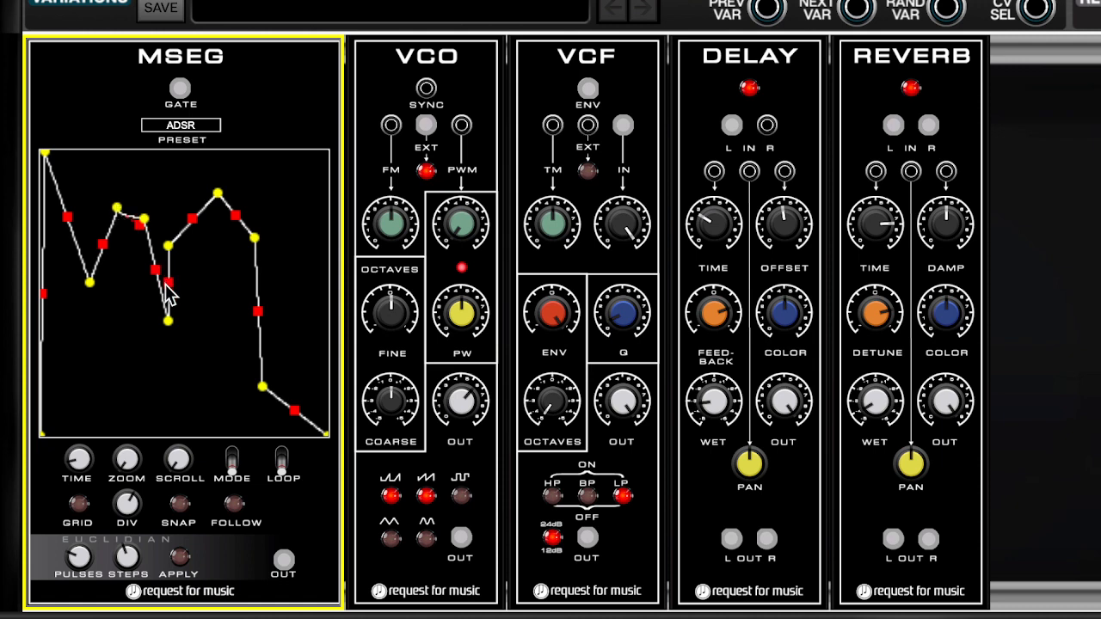
Move the breakpoints of the second peak later in time and bend the final release segment slightly
{"action": "left_click_drag", "start_coordinate": [171, 251], "coordinate": [199, 255]}
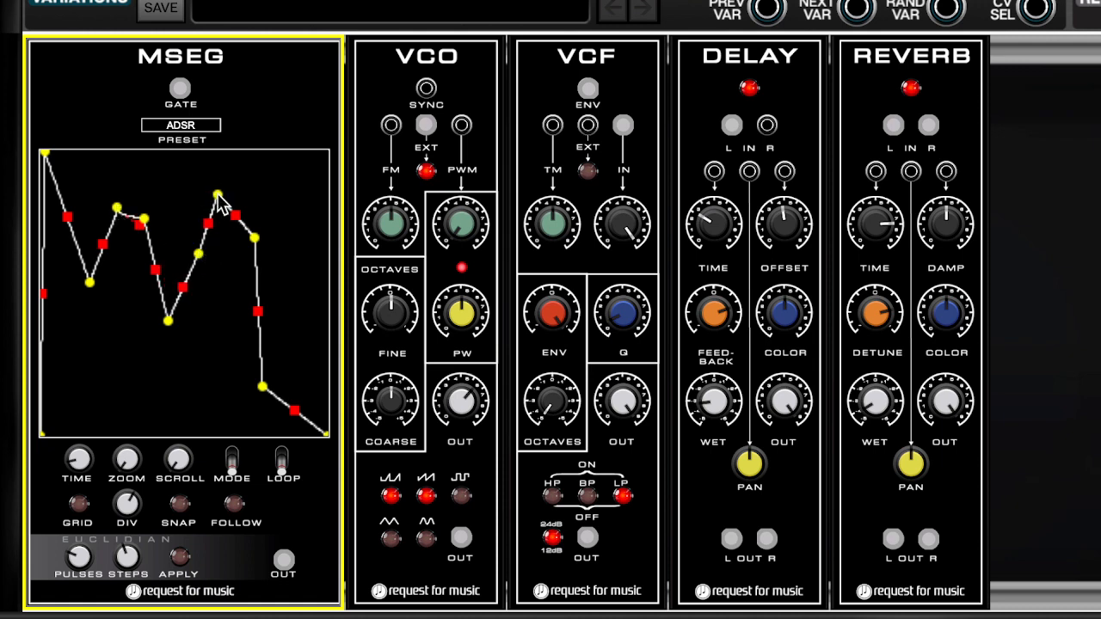
{"action": "left_click_drag", "start_coordinate": [217, 191], "coordinate": [246, 190]}
{"action": "left_click_drag", "start_coordinate": [254, 237], "coordinate": [274, 243]}
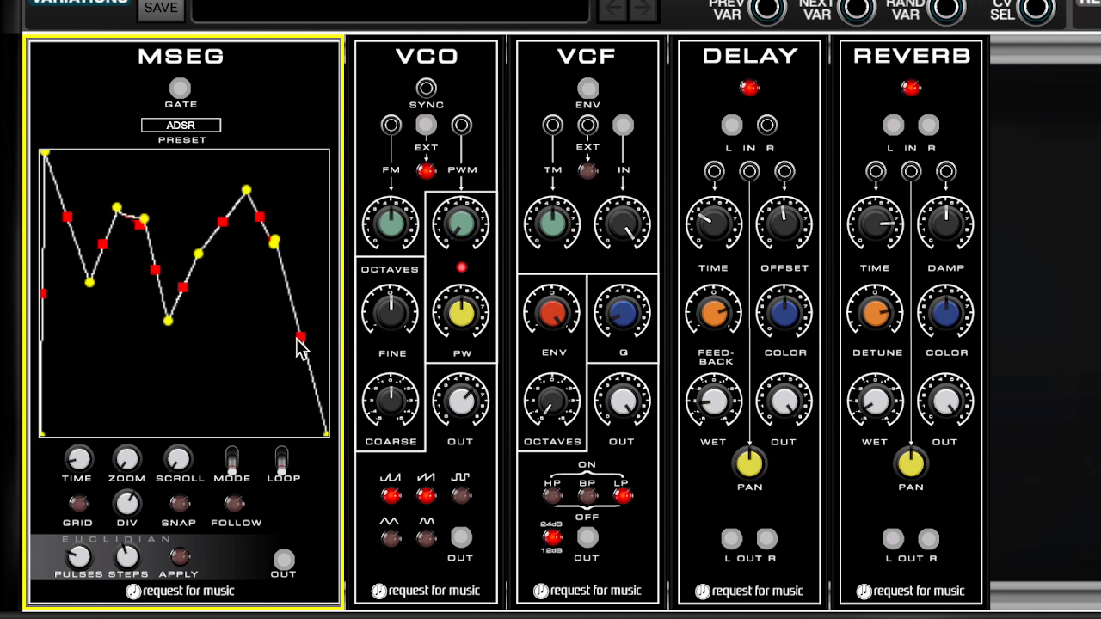
{"action": "left_click_drag", "start_coordinate": [300, 337], "coordinate": [295, 349]}
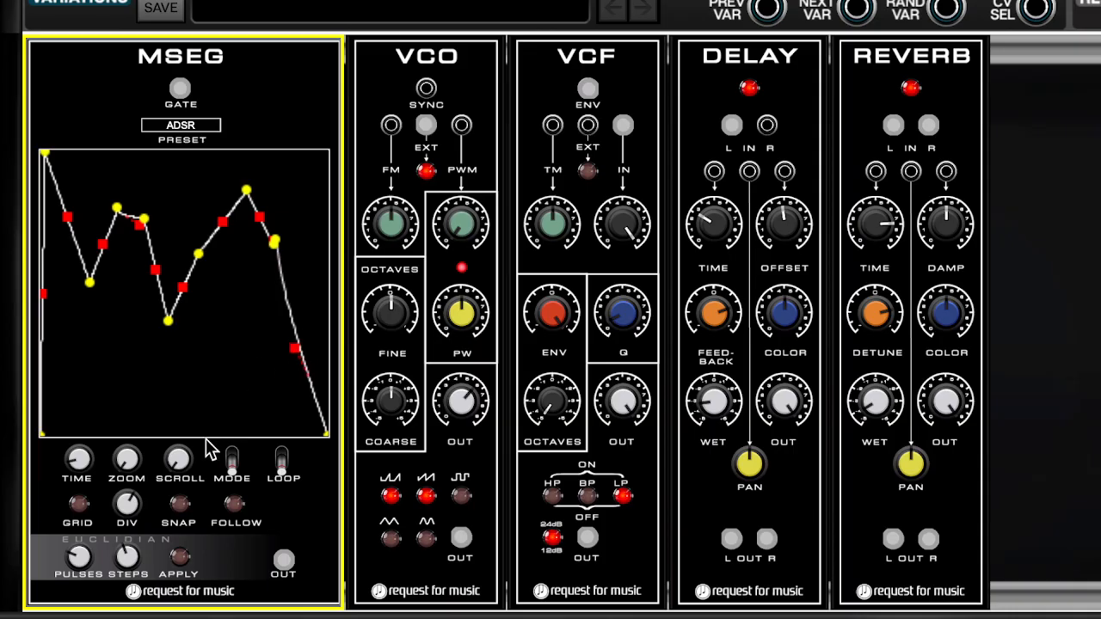
Bend and straighten the segment after the central dip, and curve both segments beside the breakpoint that follows it
{"action": "left_click_drag", "start_coordinate": [183, 289], "coordinate": [172, 256]}
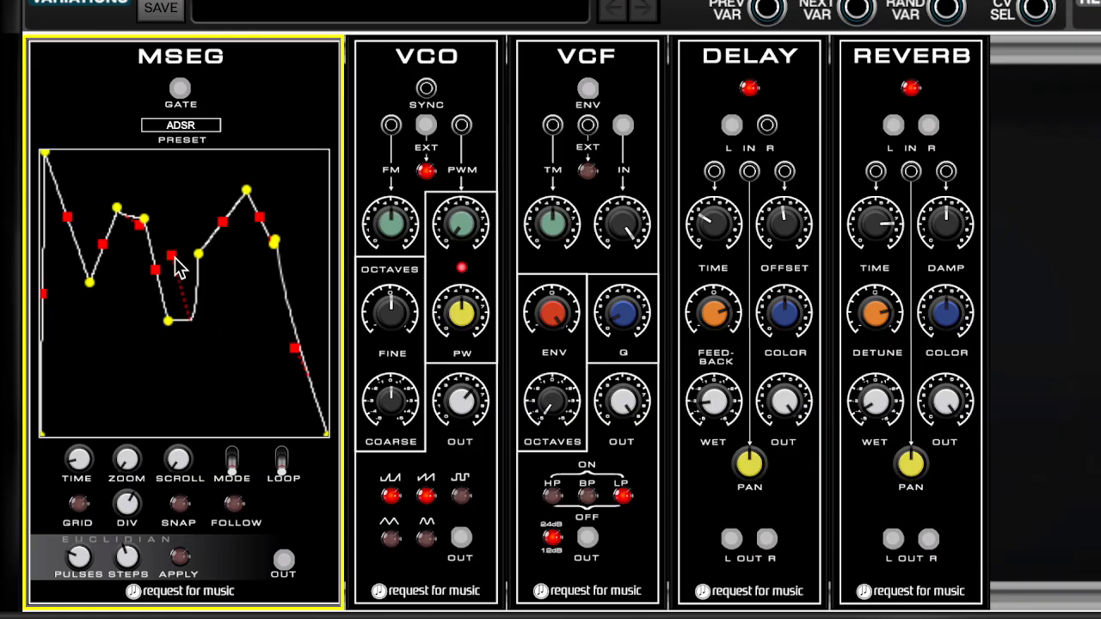
{"action": "double_click", "coordinate": [173, 257]}
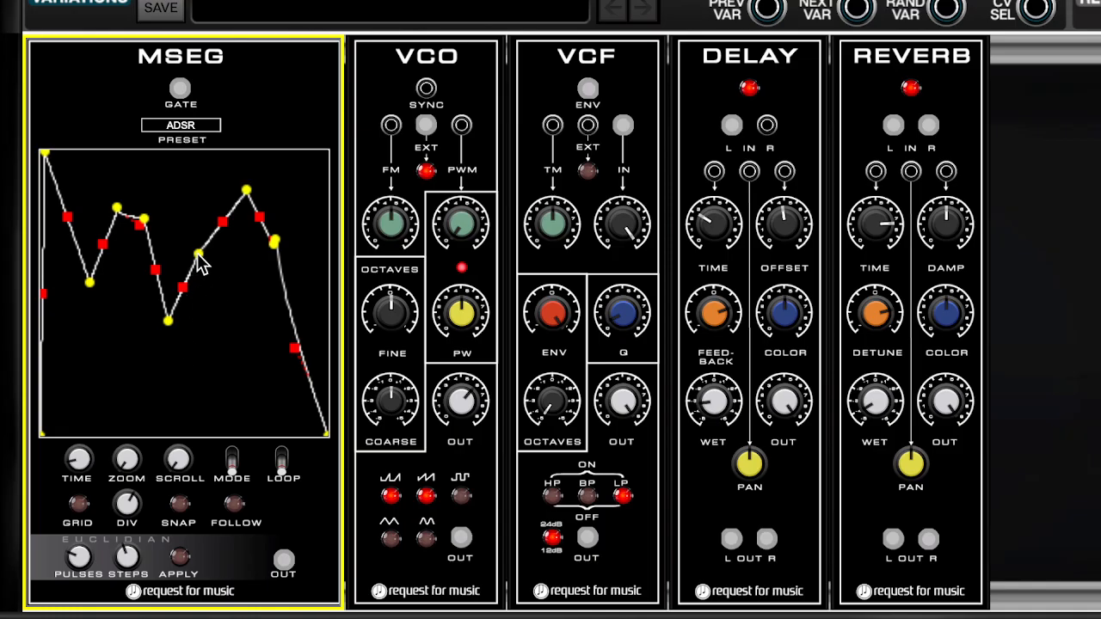
{"action": "double_click", "coordinate": [198, 253]}
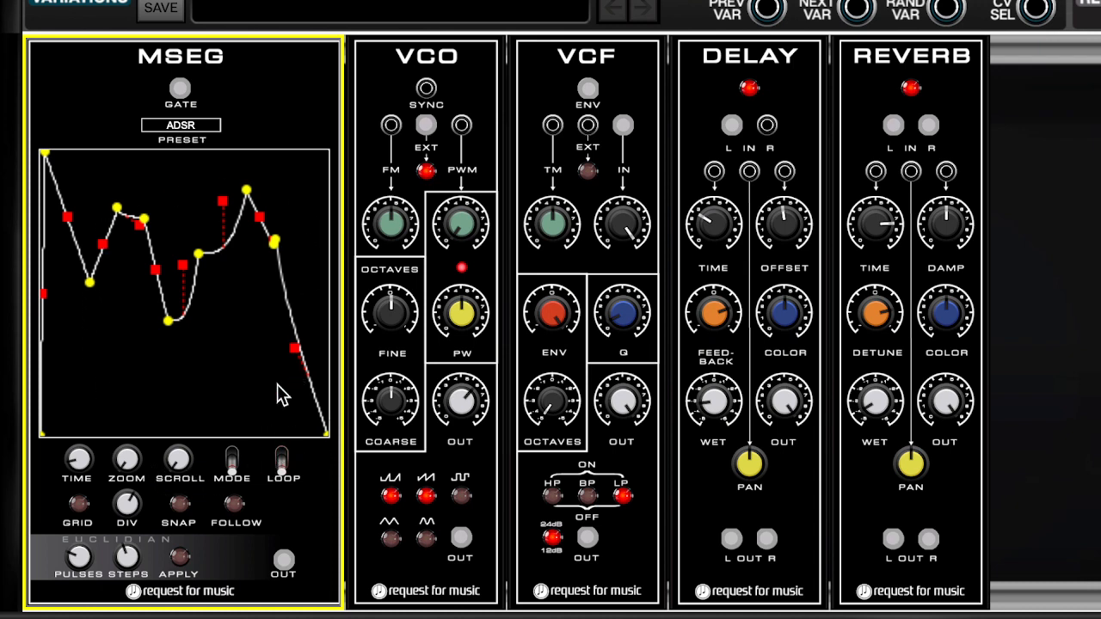
Increase the MSEG's TIME setting, and zoom and scroll the envelope display to its middle section
{"action": "mouse_move", "coordinate": [78, 465]}
{"action": "left_click_drag", "start_coordinate": [77, 466], "coordinate": [129, 174]}
{"action": "left_click_drag", "start_coordinate": [77, 475], "coordinate": [81, 485]}
{"action": "left_click_drag", "start_coordinate": [125, 458], "coordinate": [193, 224]}
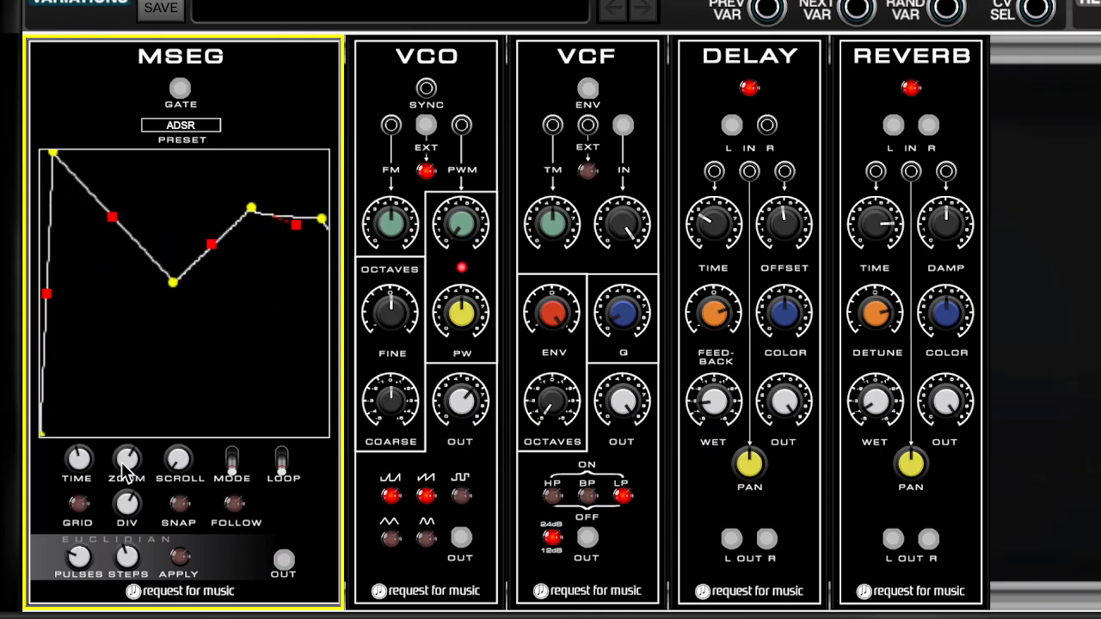
{"action": "left_click_drag", "start_coordinate": [169, 460], "coordinate": [325, 317]}
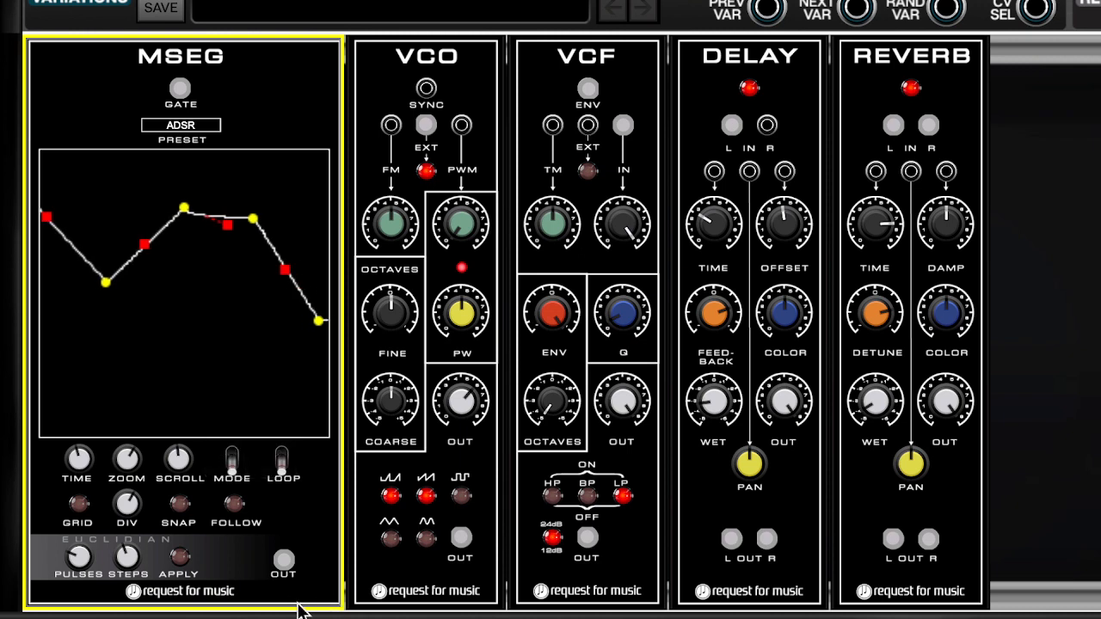
Switch the MSEG to its other MODE setting and return it to the original mode
{"action": "left_click", "coordinate": [233, 464]}
{"action": "left_click", "coordinate": [231, 460]}
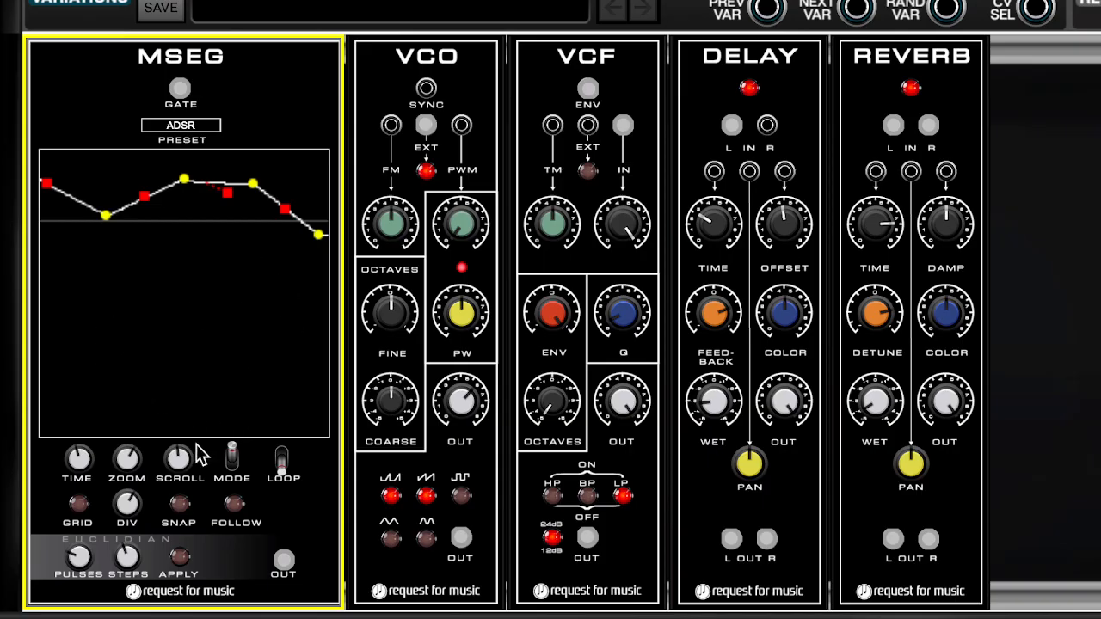
{"action": "left_click", "coordinate": [231, 480]}
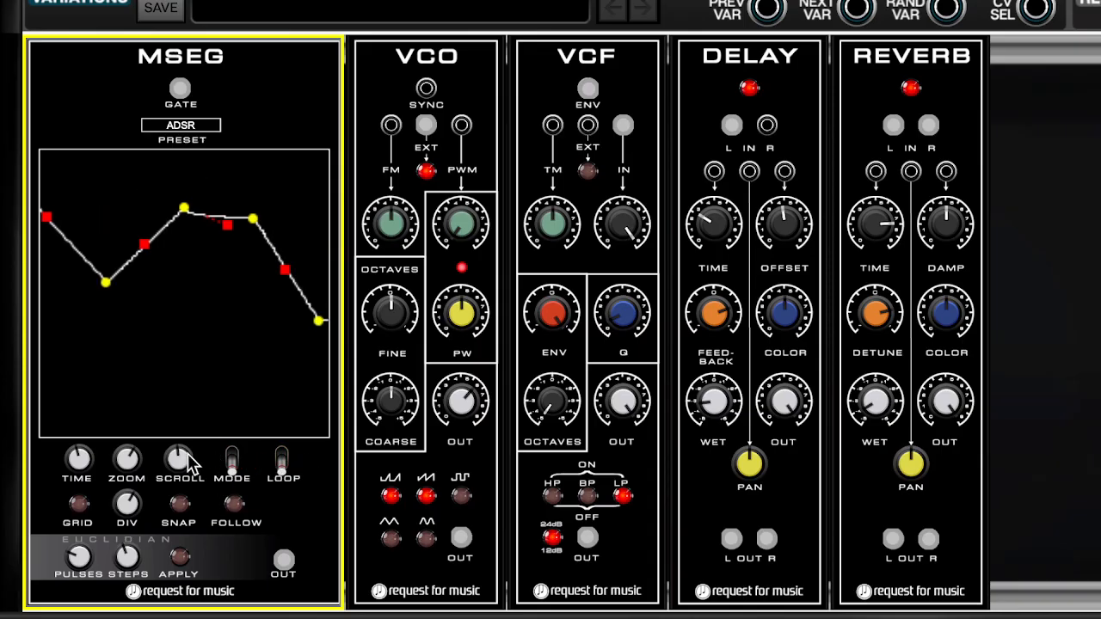
Reset the MSEG's SCROLL and ZOOM to show the whole envelope, and turn on LOOP
{"action": "left_click_drag", "start_coordinate": [178, 455], "coordinate": [155, 552]}
{"action": "left_click_drag", "start_coordinate": [127, 465], "coordinate": [131, 533]}
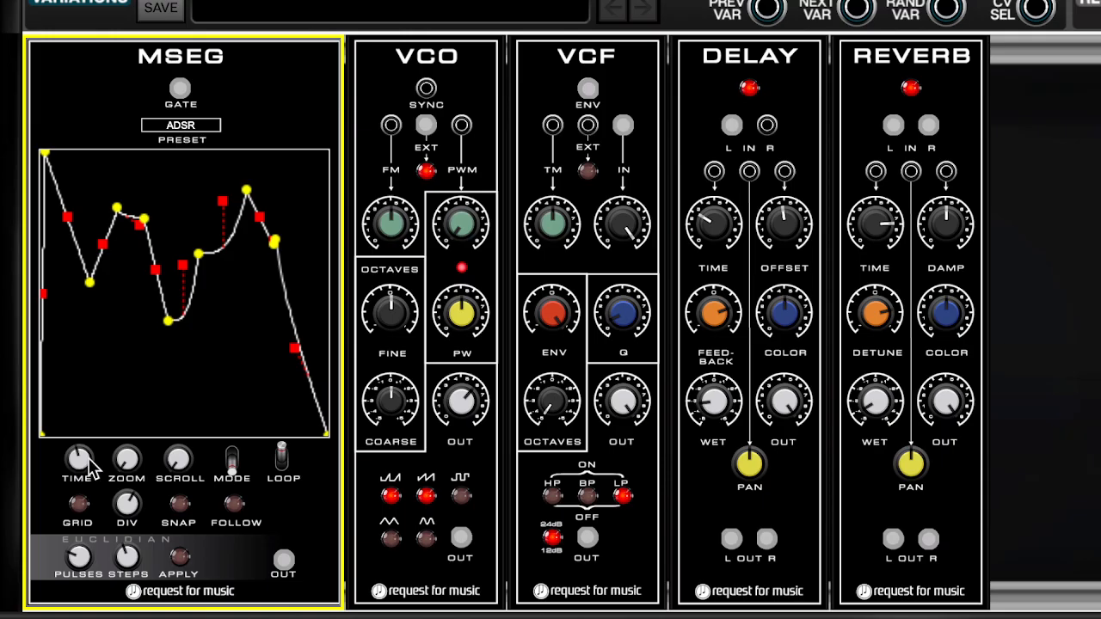
Shorten the MSEG's TIME for faster looping and lower the VCO's OUT level
{"action": "left_click_drag", "start_coordinate": [84, 464], "coordinate": [101, 589]}
{"action": "left_click_drag", "start_coordinate": [452, 402], "coordinate": [454, 464]}
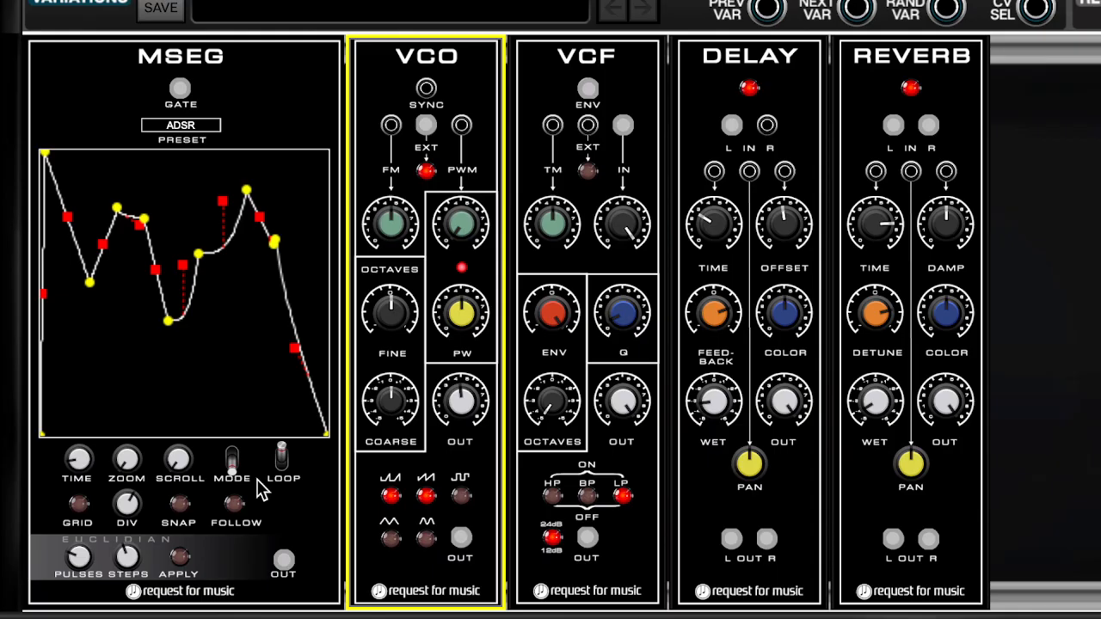
Reshape the looping envelope by pulling several breakpoints down to create deep dips between separate peaks
{"action": "left_click_drag", "start_coordinate": [89, 282], "coordinate": [79, 402]}
{"action": "left_click_drag", "start_coordinate": [117, 209], "coordinate": [177, 404]}
{"action": "left_click_drag", "start_coordinate": [247, 191], "coordinate": [242, 375]}
{"action": "left_click_drag", "start_coordinate": [276, 241], "coordinate": [267, 319]}
{"action": "left_click_drag", "start_coordinate": [275, 241], "coordinate": [275, 377]}
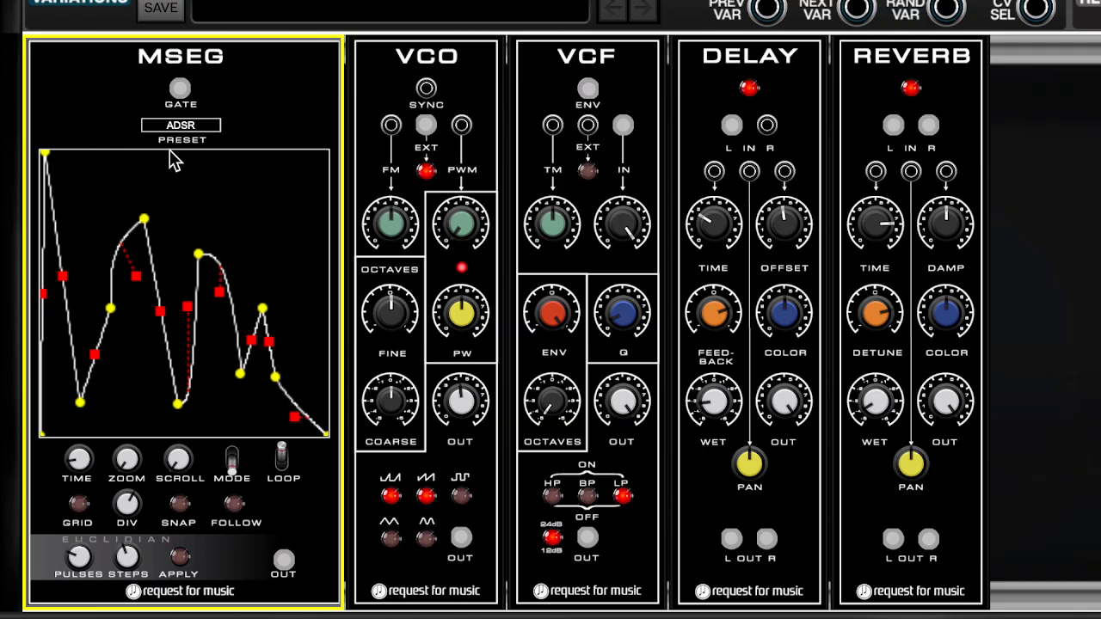
Turn off the MSEG's LOOP and show the GRID on the envelope display
{"action": "left_click", "coordinate": [282, 458]}
{"action": "left_click", "coordinate": [78, 507]}
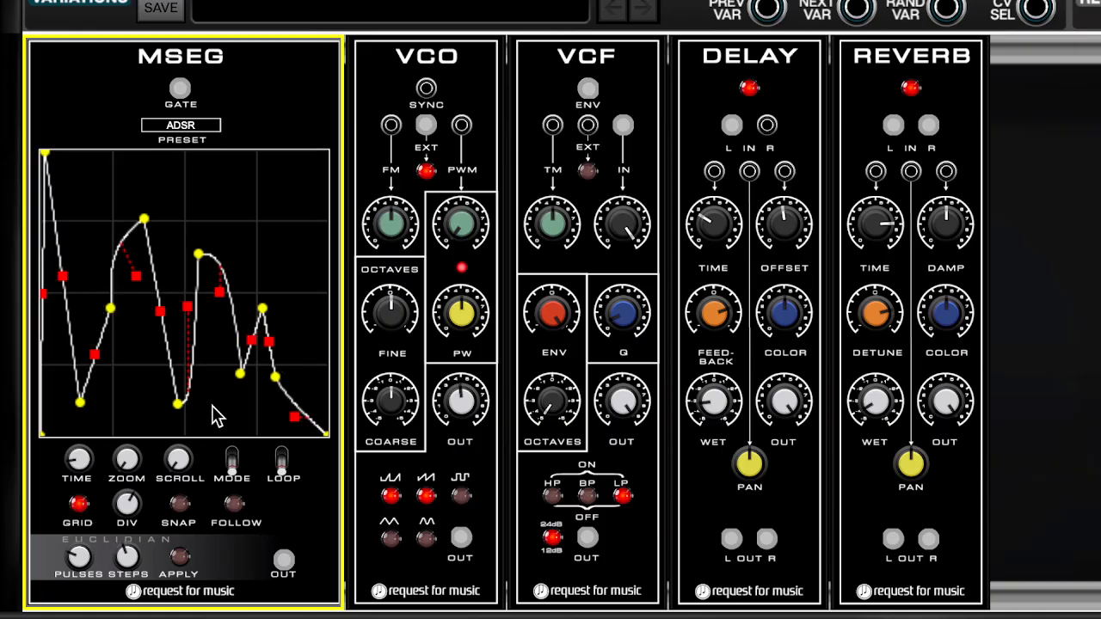
Set a finer grid division on the MSEG with SNAP on, and move the middle breakpoints onto the grid
{"action": "left_click_drag", "start_coordinate": [128, 505], "coordinate": [131, 618]}
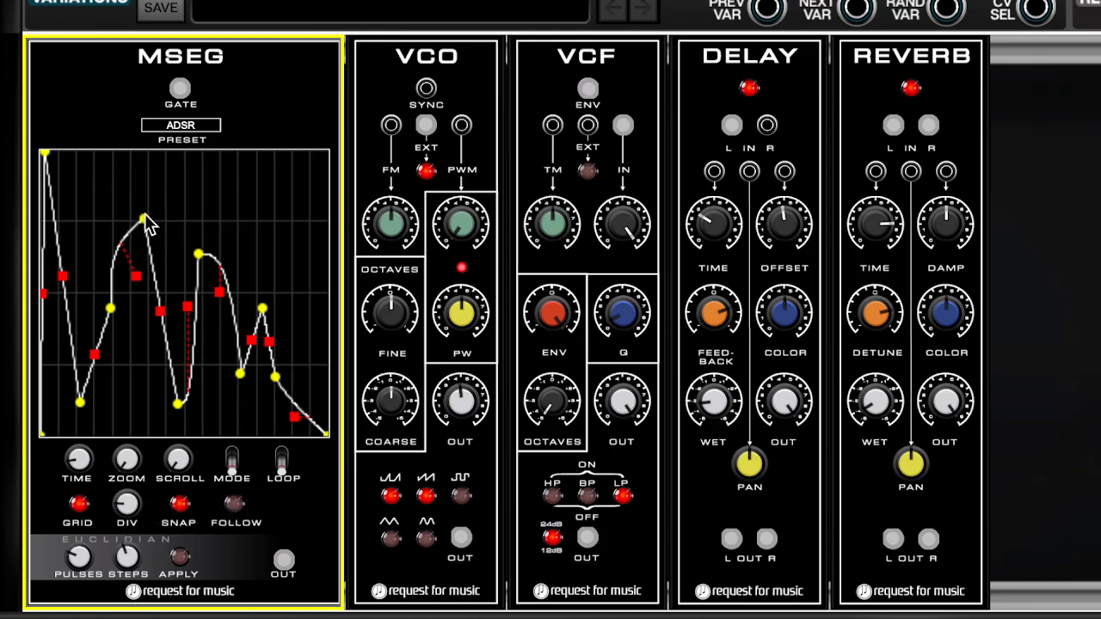
{"action": "left_click_drag", "start_coordinate": [144, 221], "coordinate": [164, 303]}
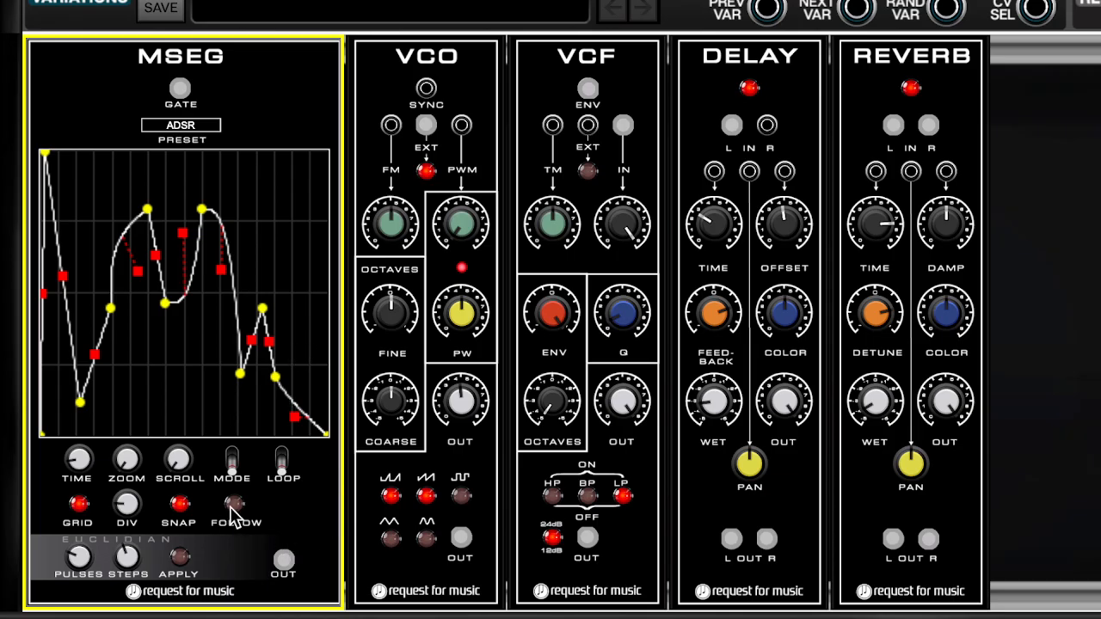
Turn off the MSEG's SNAP with FOLLOW on, apply a Euclidian pulse pattern, and audition it briefly with LOOP
{"action": "left_click", "coordinate": [182, 505]}
{"action": "left_click", "coordinate": [180, 559]}
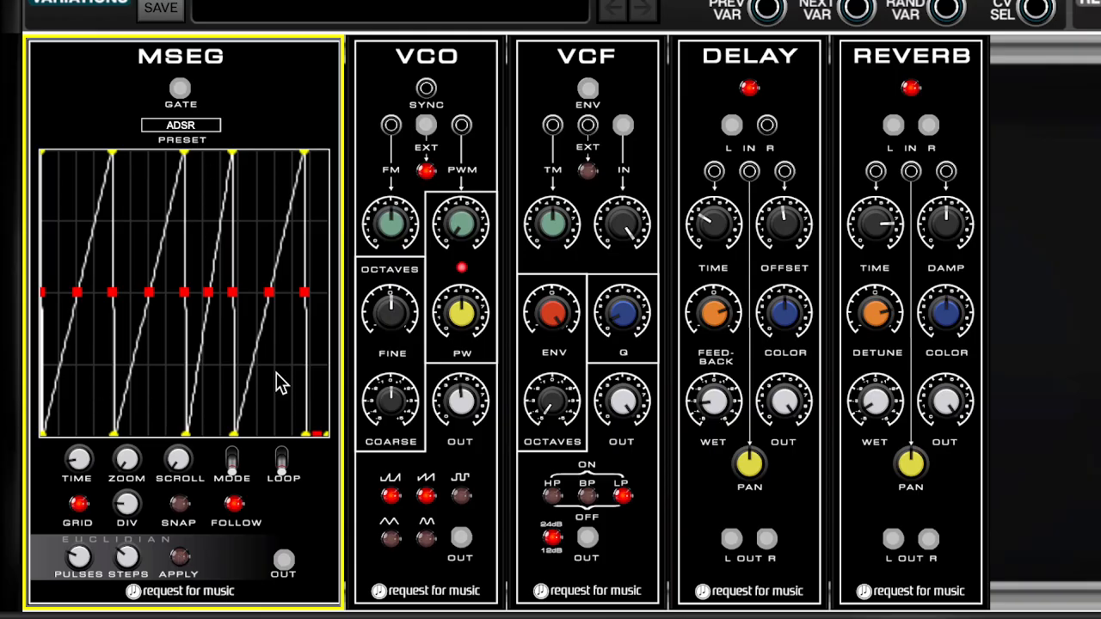
{"action": "left_click", "coordinate": [281, 461]}
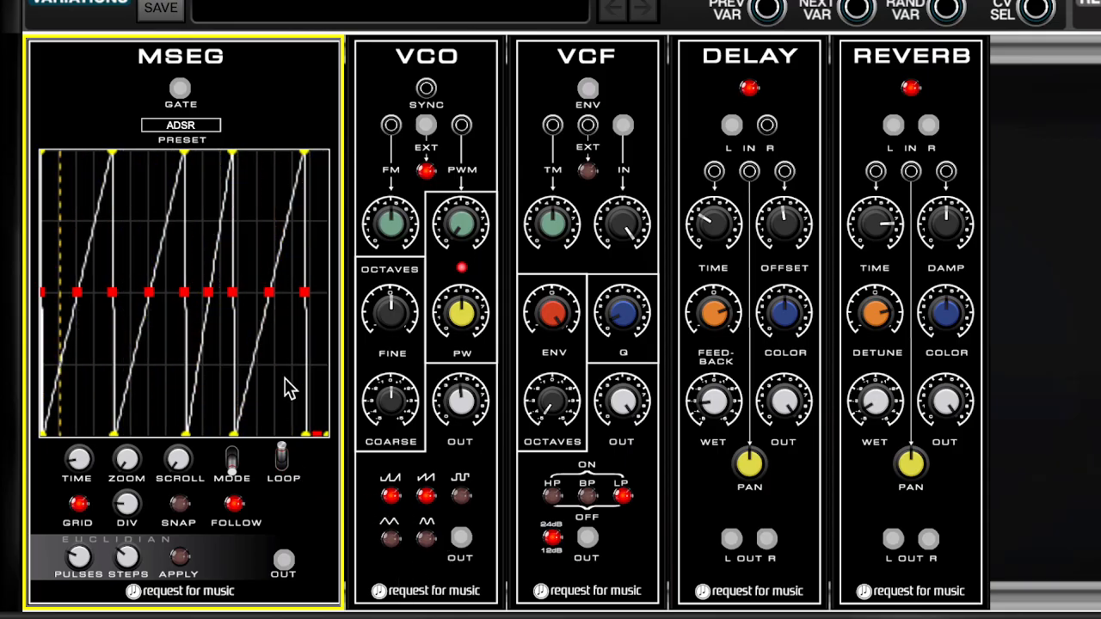
{"action": "left_click", "coordinate": [286, 460]}
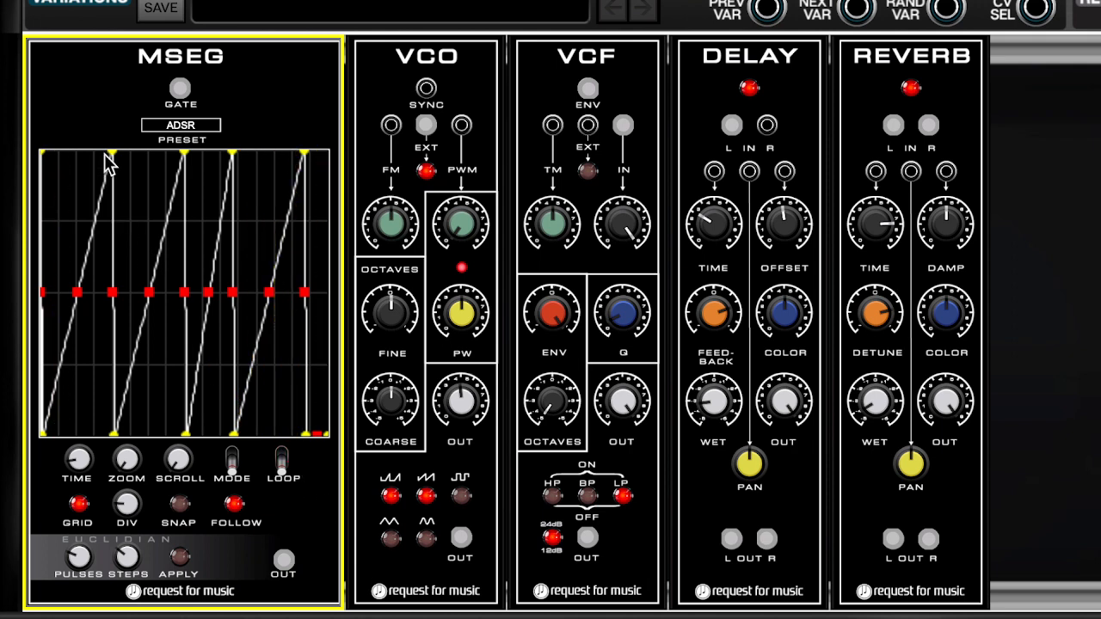
Reshape the Euclidian pattern by moving its first ramp peak earlier and pulling the other three peaks down to different heights
{"action": "left_click_drag", "start_coordinate": [111, 155], "coordinate": [71, 156]}
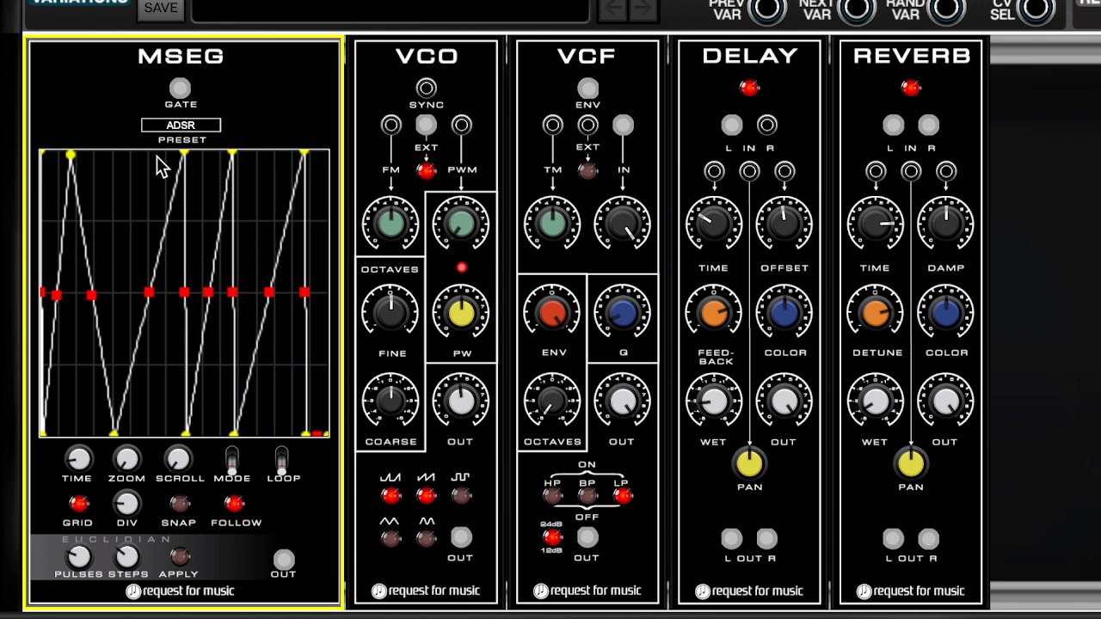
{"action": "left_click_drag", "start_coordinate": [184, 155], "coordinate": [155, 363]}
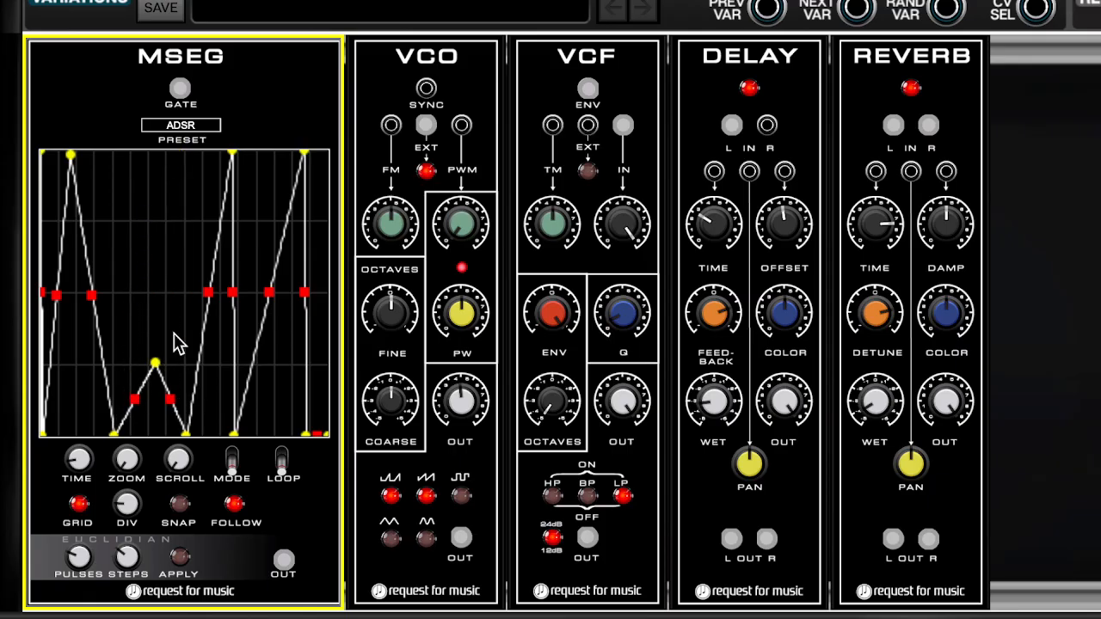
{"action": "left_click_drag", "start_coordinate": [303, 155], "coordinate": [279, 383]}
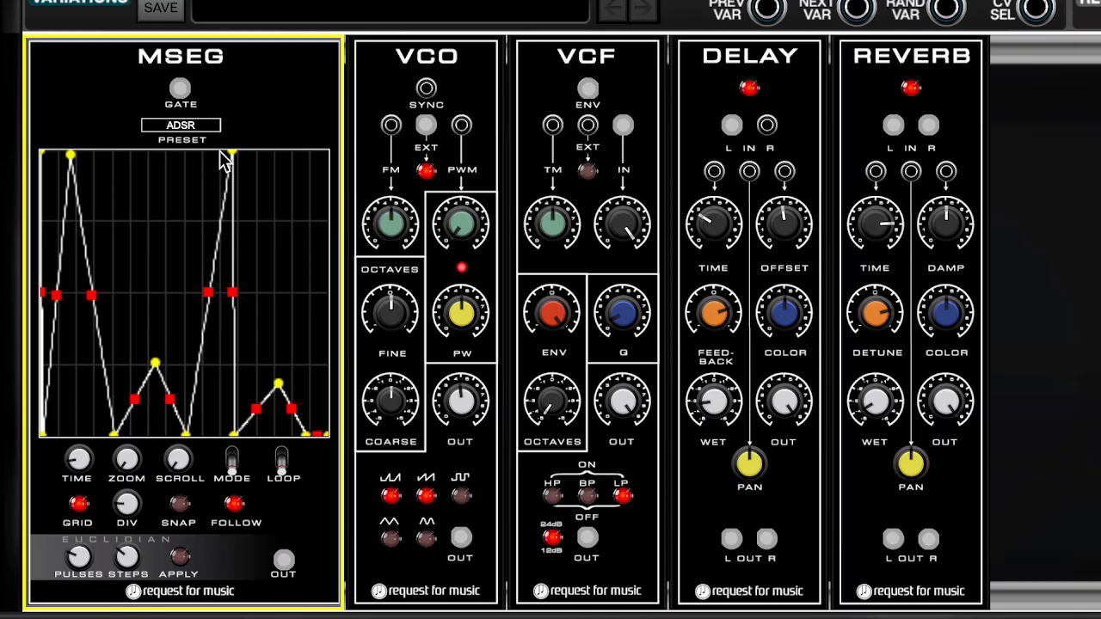
{"action": "left_click_drag", "start_coordinate": [229, 154], "coordinate": [214, 267]}
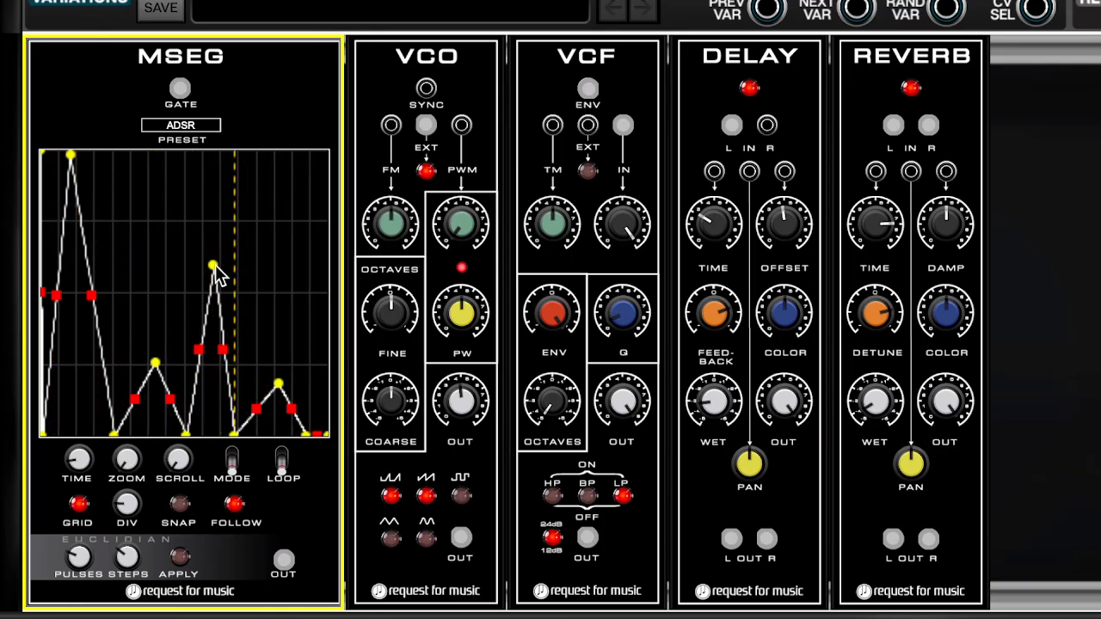
Load the MSEG's DX7 preset, followed by the Ramp Up preset
{"action": "left_click", "coordinate": [164, 126]}
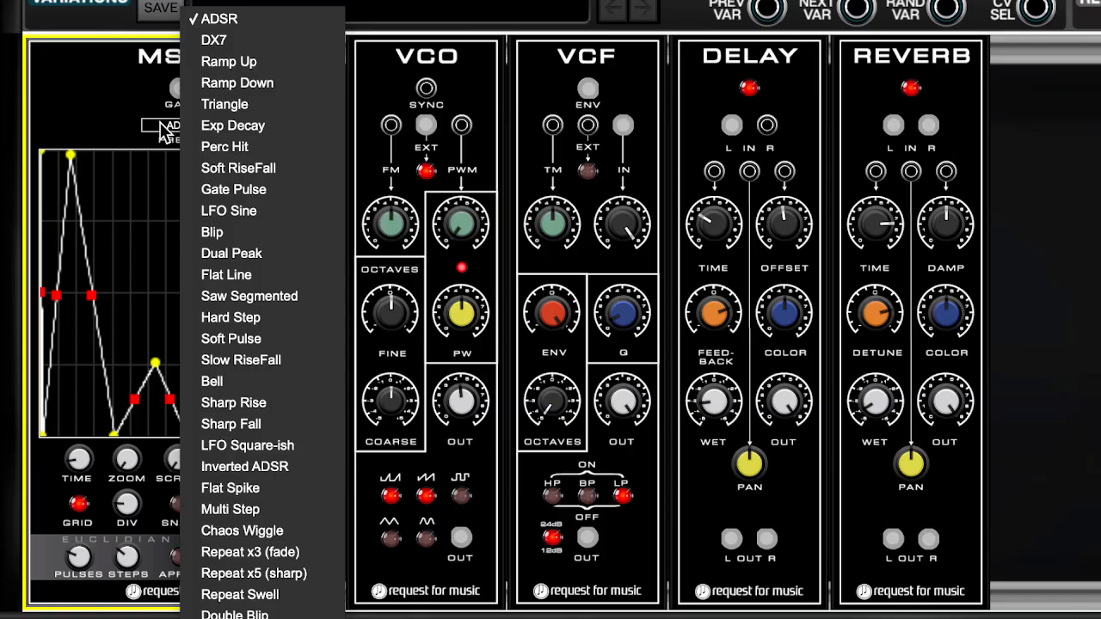
{"action": "left_click", "coordinate": [211, 41]}
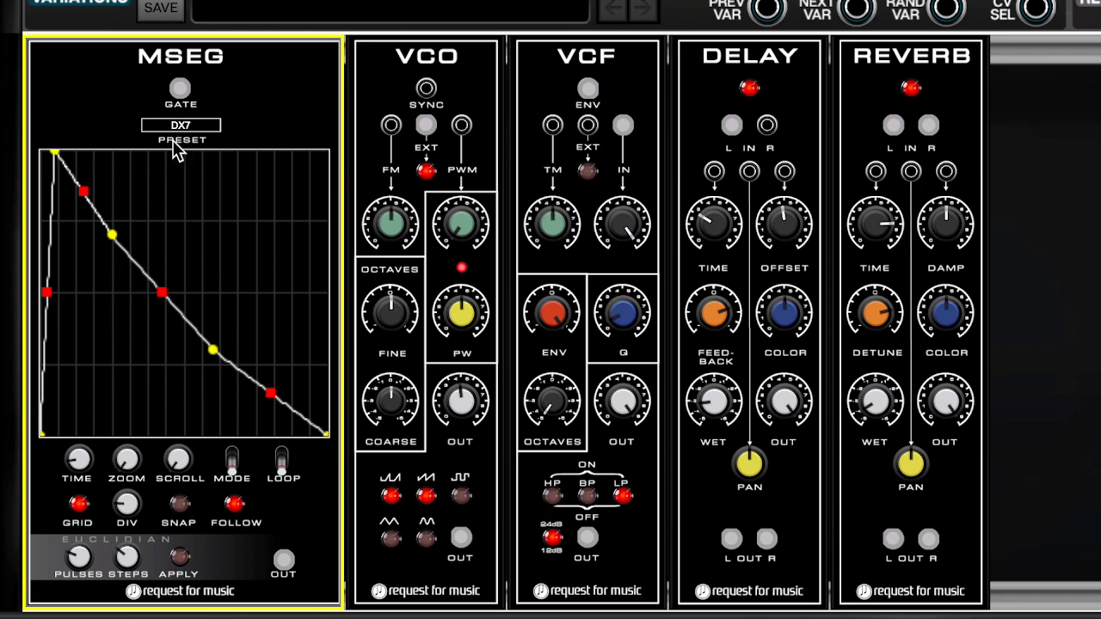
{"action": "left_click", "coordinate": [179, 130]}
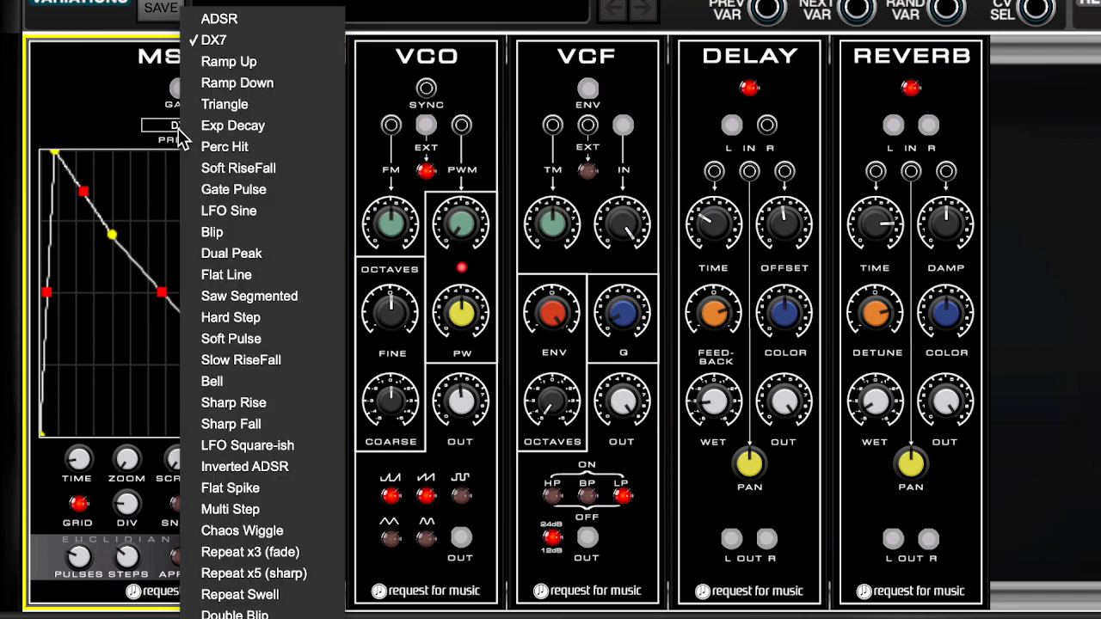
{"action": "left_click", "coordinate": [228, 63]}
Load the MSEG's Ramp Down preset, followed by the Triangle preset, and toggle LOOP to audition it
{"action": "left_click", "coordinate": [189, 122]}
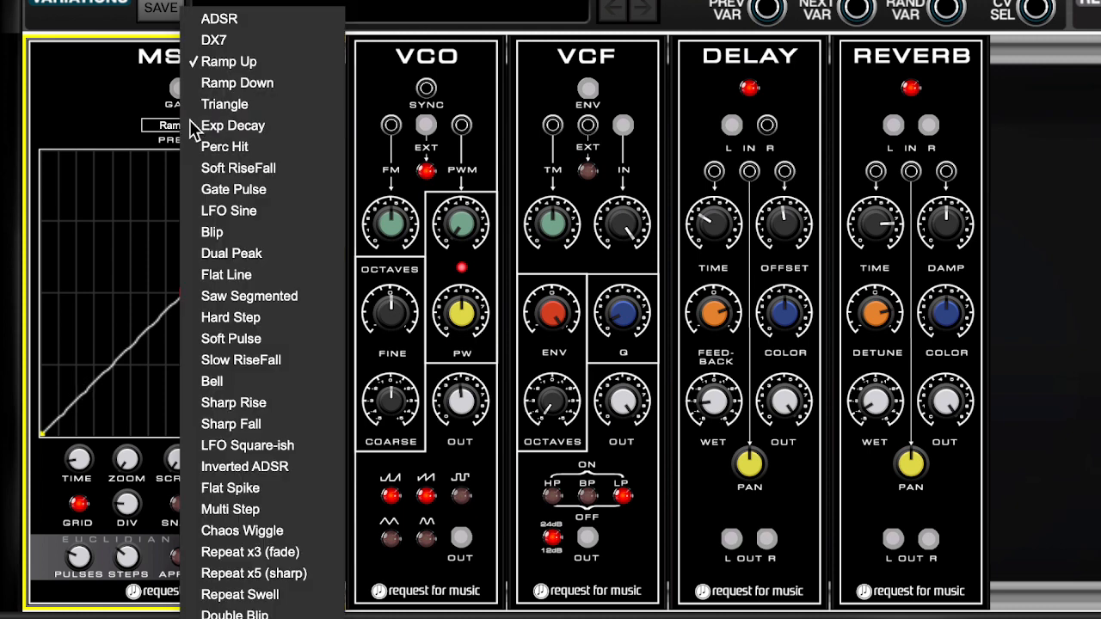
{"action": "left_click", "coordinate": [231, 86]}
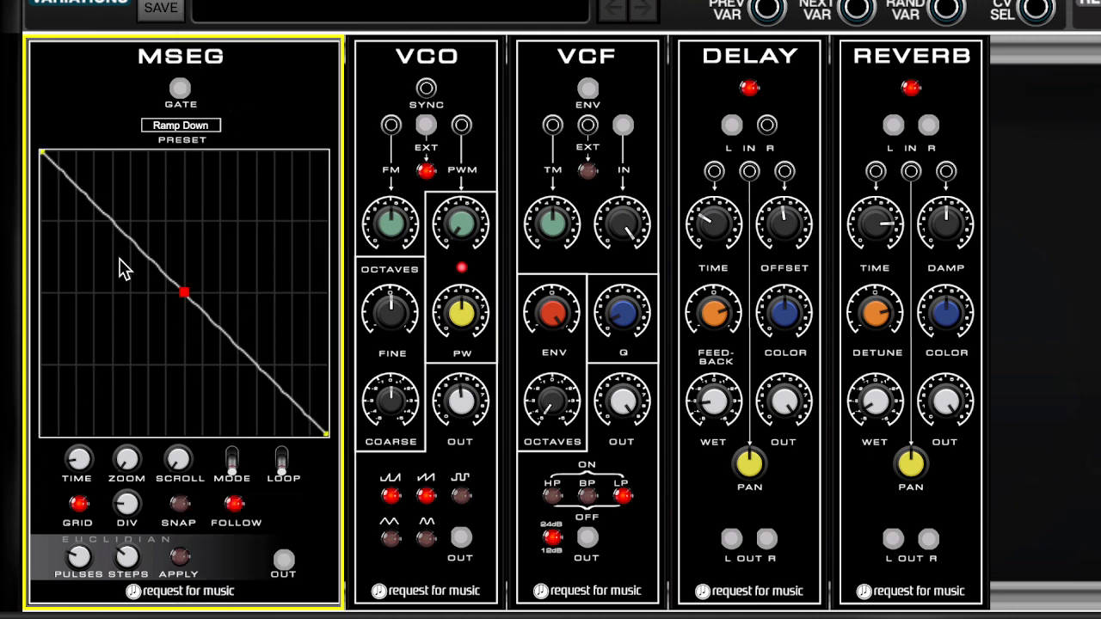
{"action": "left_click", "coordinate": [170, 129]}
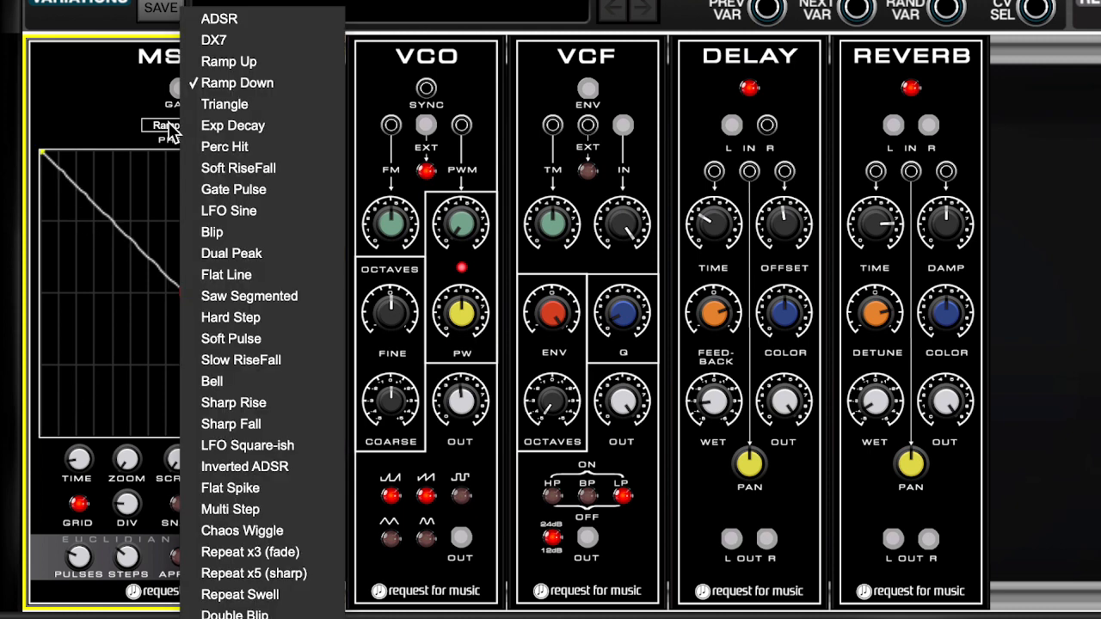
{"action": "left_click", "coordinate": [215, 107]}
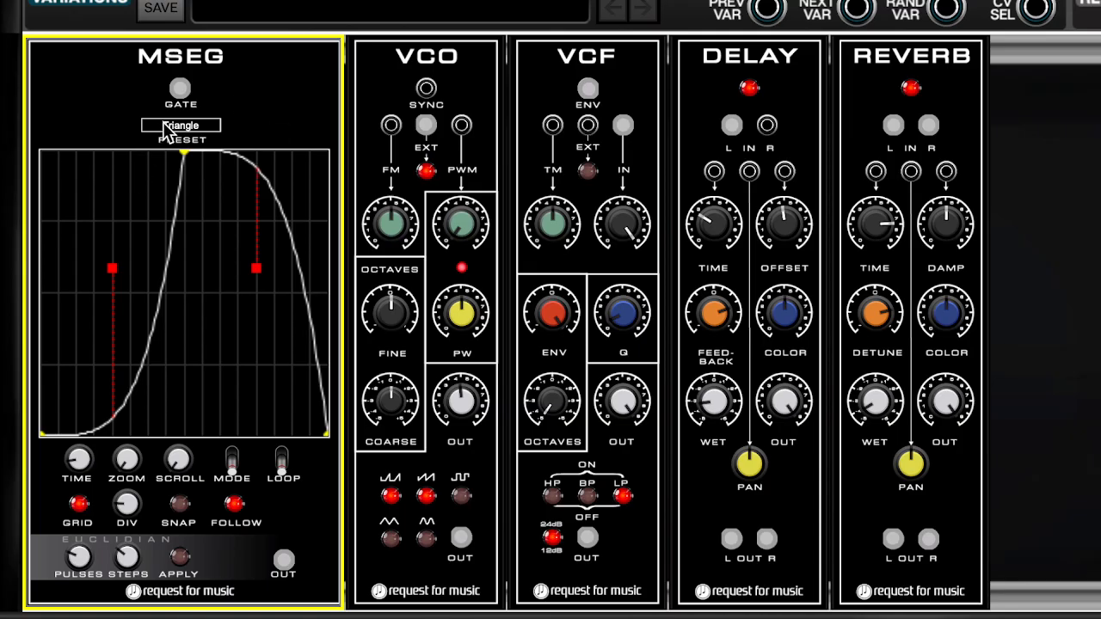
{"action": "left_click", "coordinate": [284, 469]}
Load the MSEG's Perc Hit preset, followed by the Soft RiseFall preset
{"action": "left_click", "coordinate": [196, 125]}
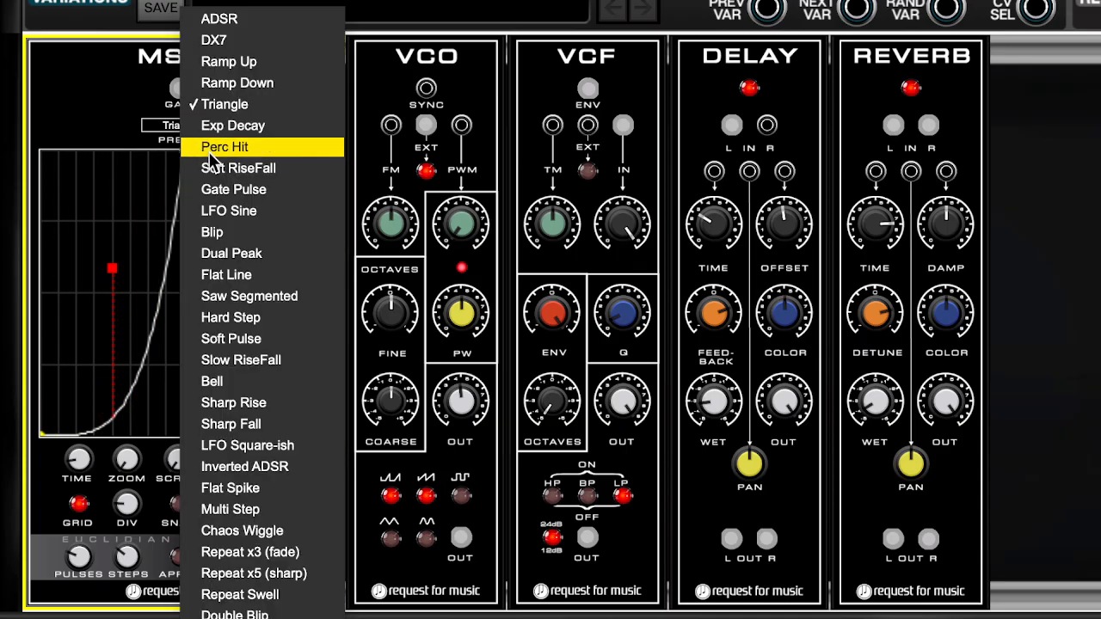
{"action": "left_click", "coordinate": [214, 151]}
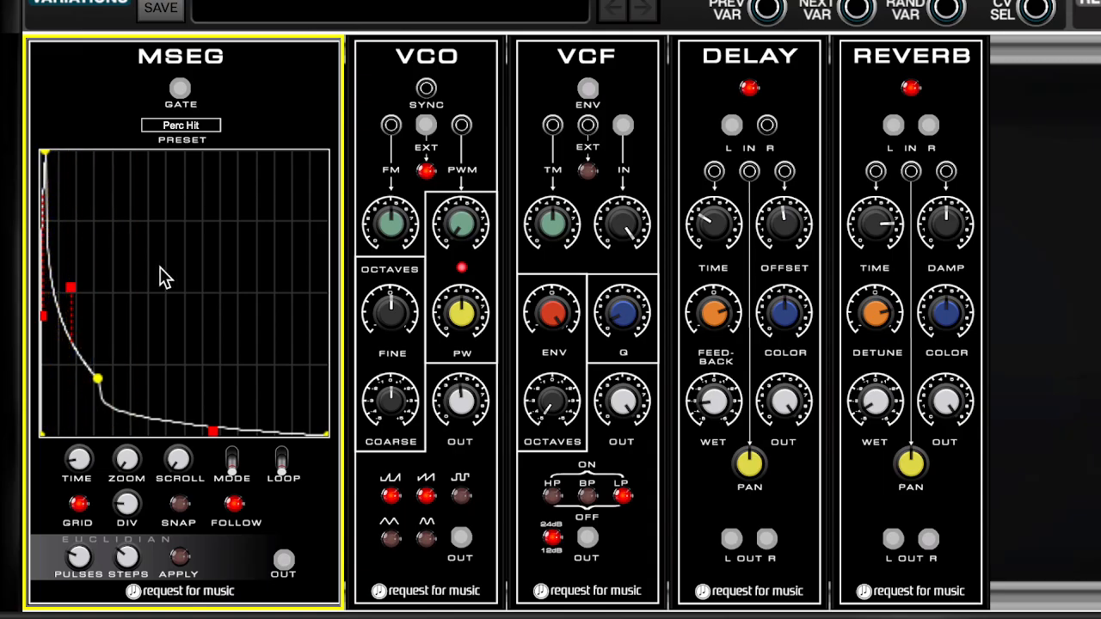
{"action": "left_click", "coordinate": [184, 125]}
{"action": "left_click", "coordinate": [220, 170]}
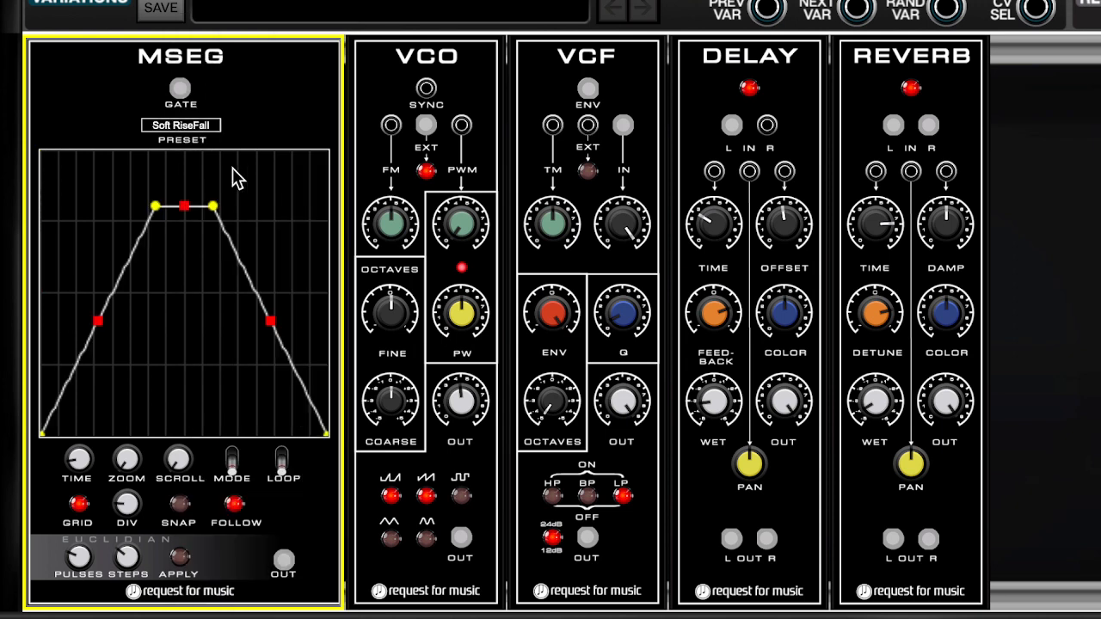
Load the MSEG's Pulse Train 10 preset, followed by the Pulse Train Fade preset
{"action": "left_click", "coordinate": [212, 126]}
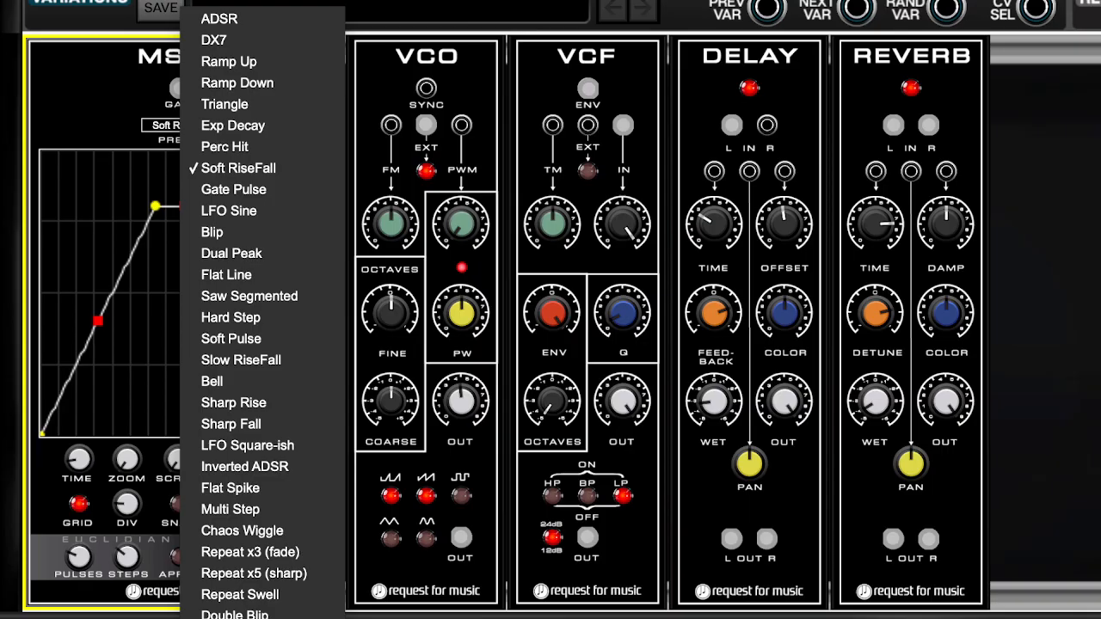
{"action": "left_click", "coordinate": [234, 618]}
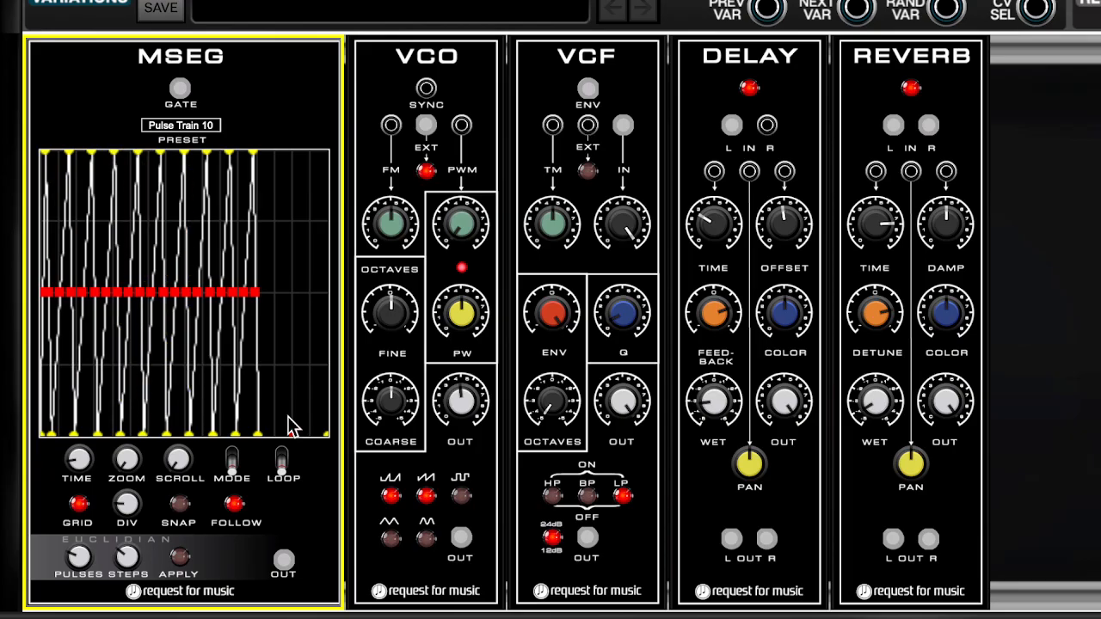
{"action": "left_click", "coordinate": [204, 126]}
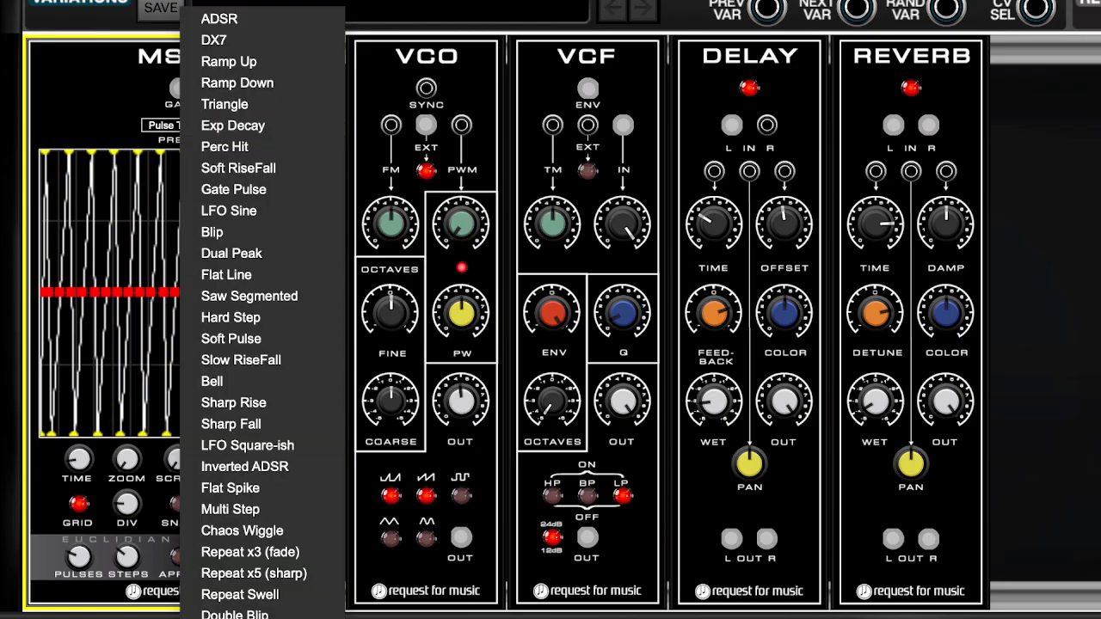
{"action": "left_click", "coordinate": [253, 607]}
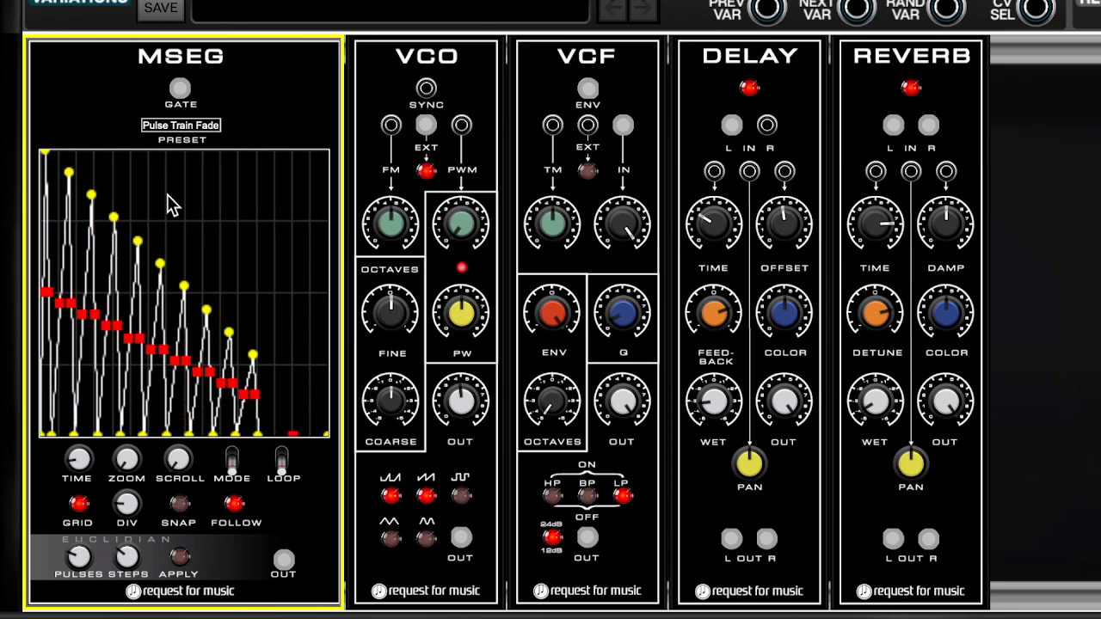
Patch the MSEG's OUT to the VCO's FM input with the FM amount raised, and remove the cable again
{"action": "mouse_move", "coordinate": [278, 562]}
{"action": "left_click_drag", "start_coordinate": [392, 127], "coordinate": [284, 560]}
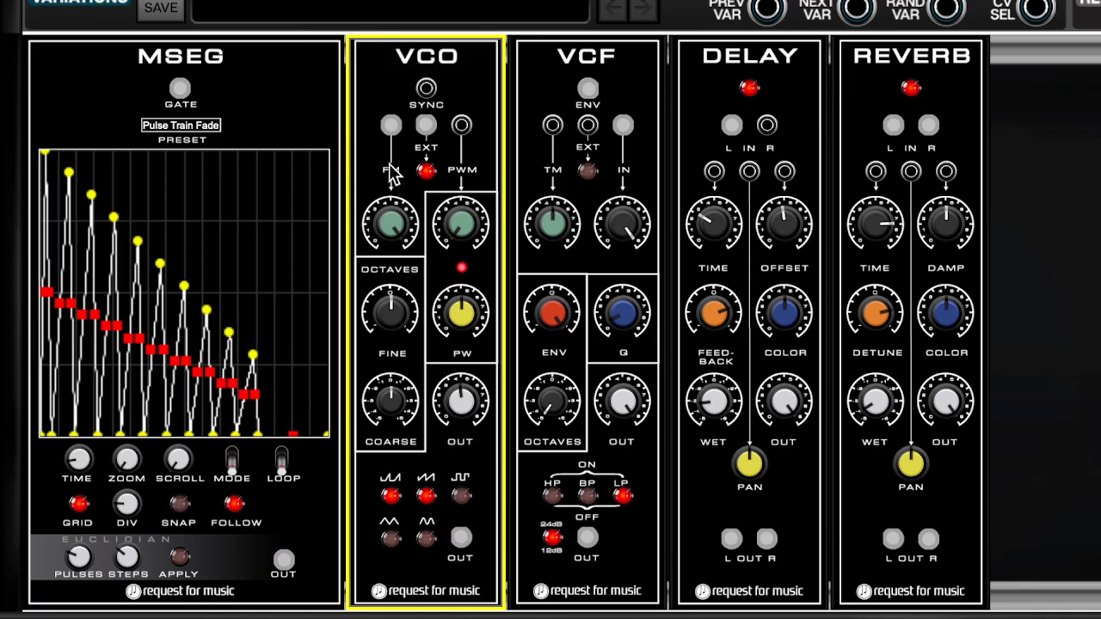
{"action": "mouse_move", "coordinate": [391, 126]}
Step through the MSEG's Euclidian presets, starting with Euclidian 3, 8 and ending on Euclidian 7, 12
{"action": "left_click", "coordinate": [202, 131]}
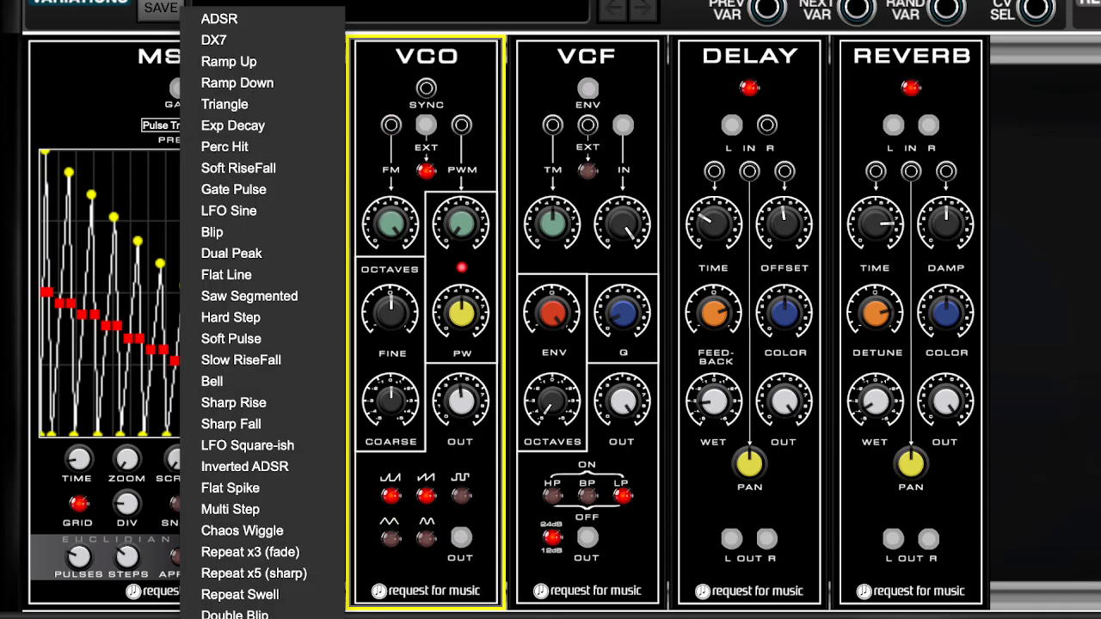
{"action": "left_click", "coordinate": [234, 618]}
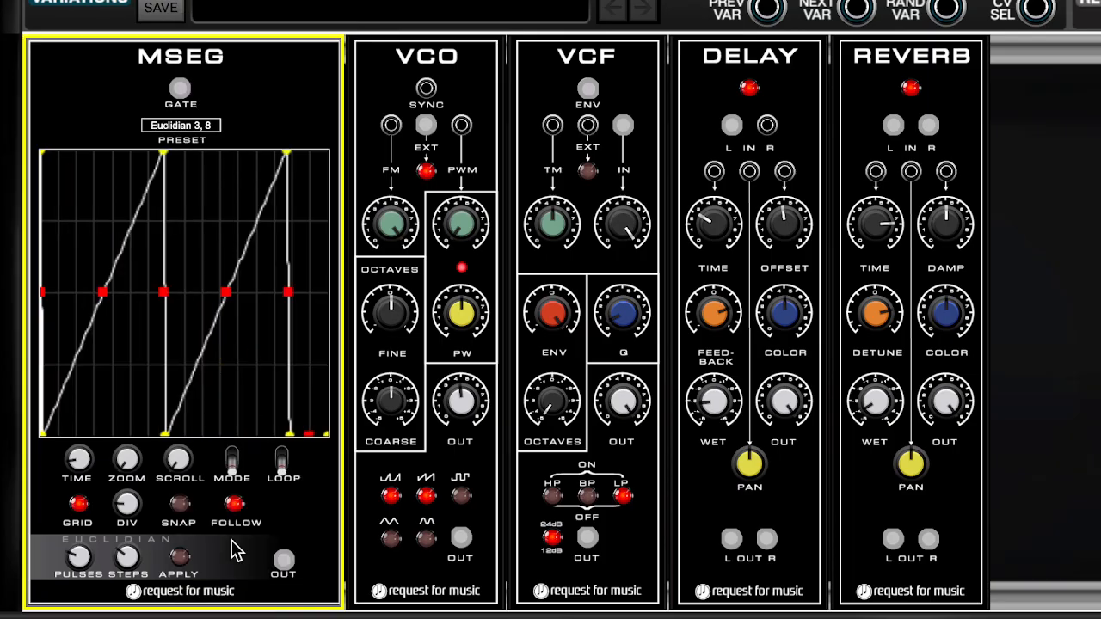
{"action": "left_click", "coordinate": [189, 124]}
{"action": "left_click", "coordinate": [234, 616]}
{"action": "left_click", "coordinate": [182, 125]}
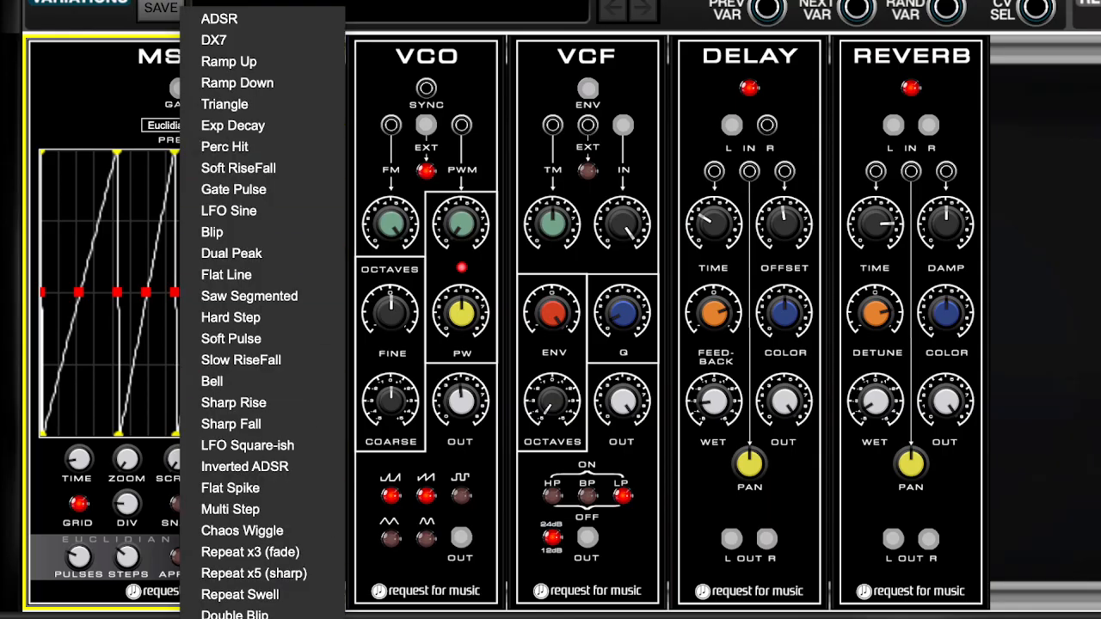
{"action": "left_click", "coordinate": [200, 573]}
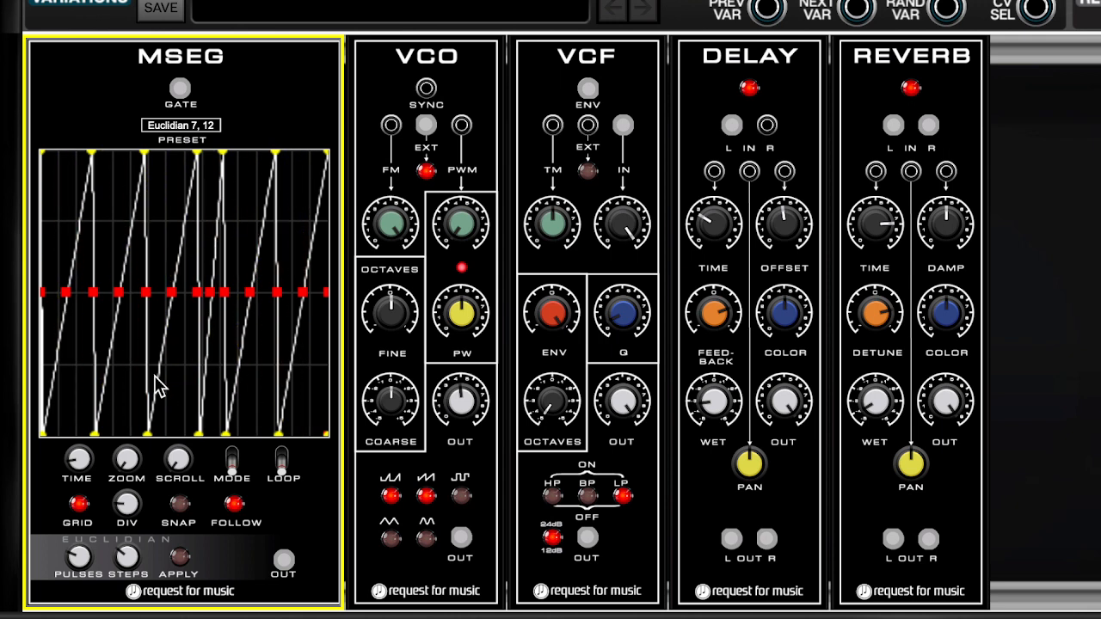
Turn on the MSEG's LOOP and set the VCO's coarse tune to -2
{"action": "left_click", "coordinate": [281, 462]}
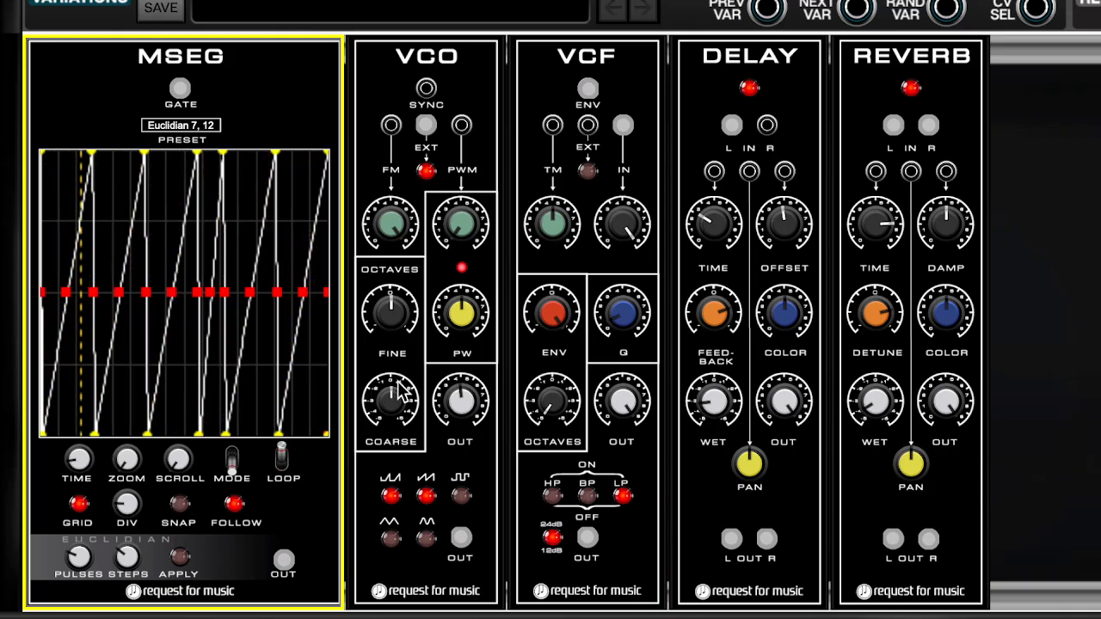
{"action": "left_click", "coordinate": [397, 411]}
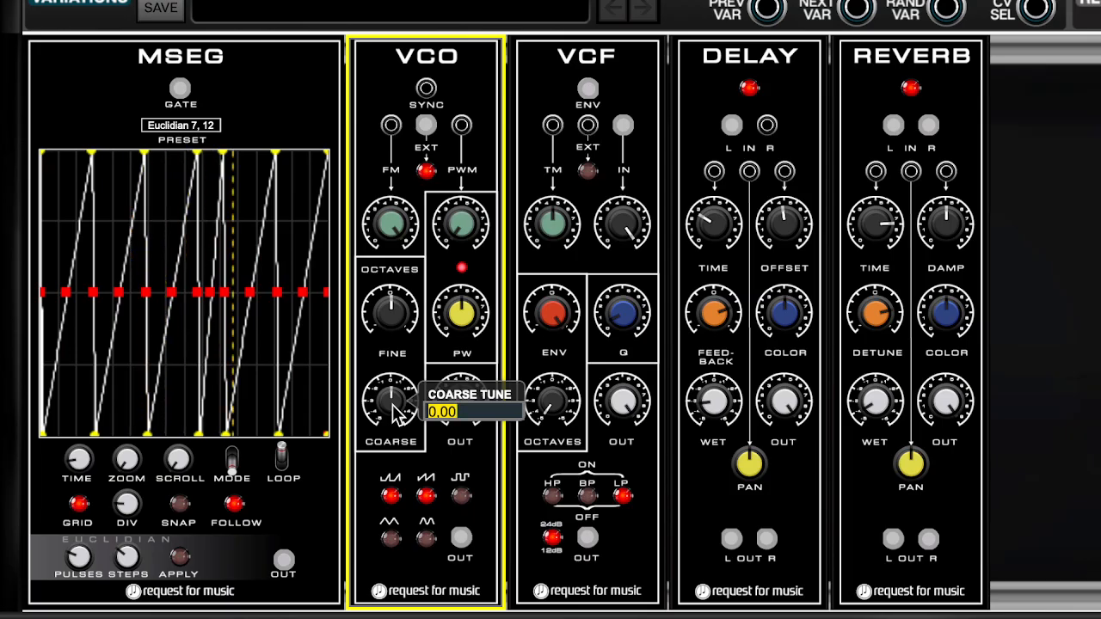
{"action": "type", "text": "-2"}
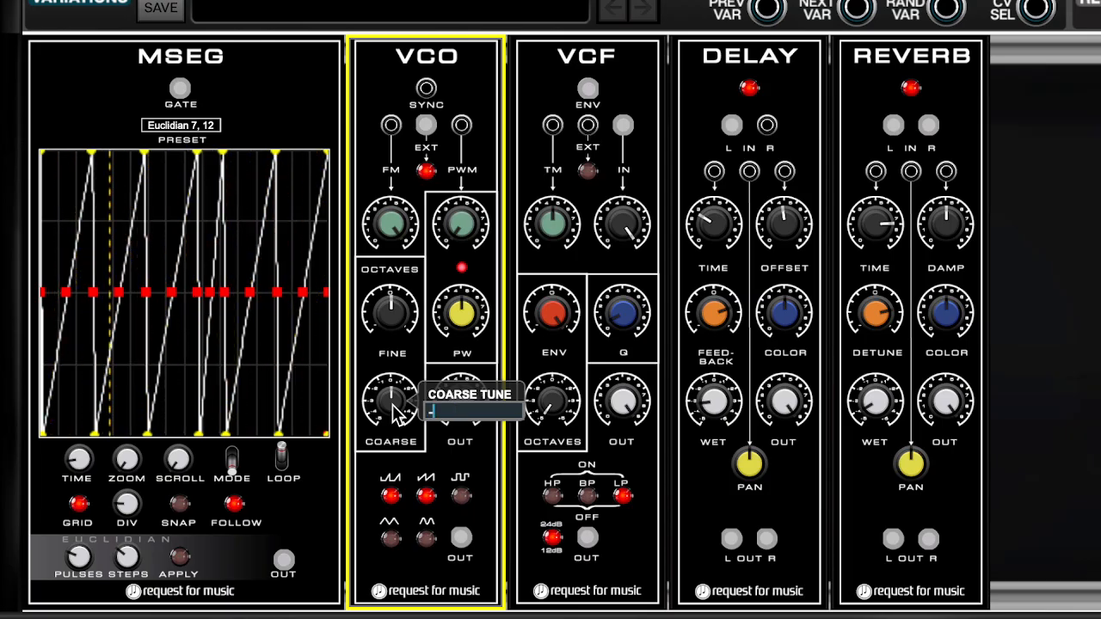
{"action": "key", "text": "Return"}
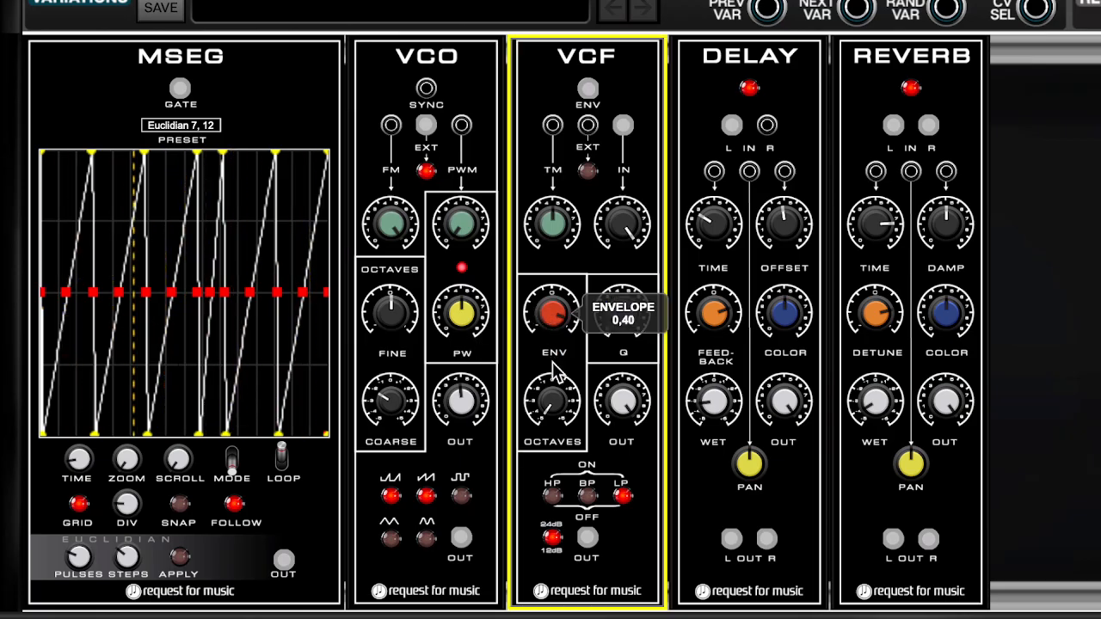
Lower the VCF's ENV amount and raise its Q
{"action": "left_click_drag", "start_coordinate": [631, 319], "coordinate": [650, 151]}
{"action": "left_click_drag", "start_coordinate": [545, 324], "coordinate": [556, 366]}
{"action": "left_click_drag", "start_coordinate": [619, 308], "coordinate": [620, 347]}
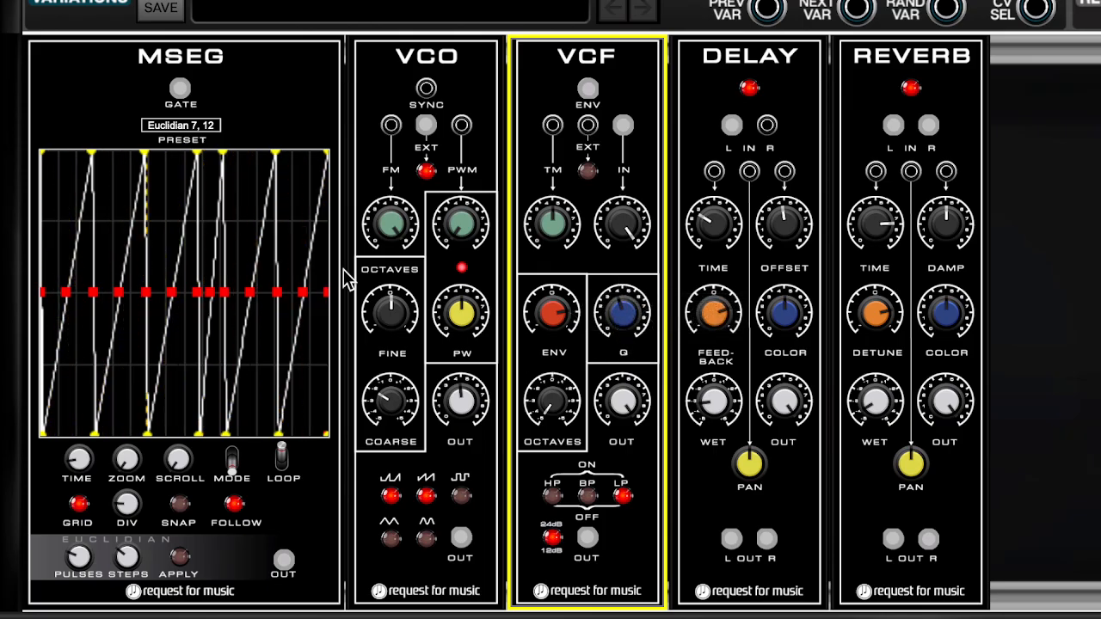
Lower the four inner peaks after the MSEG envelope's first full ramp to different heights, moving two of those breakpoints further down and earlier
{"action": "left_click", "coordinate": [197, 163]}
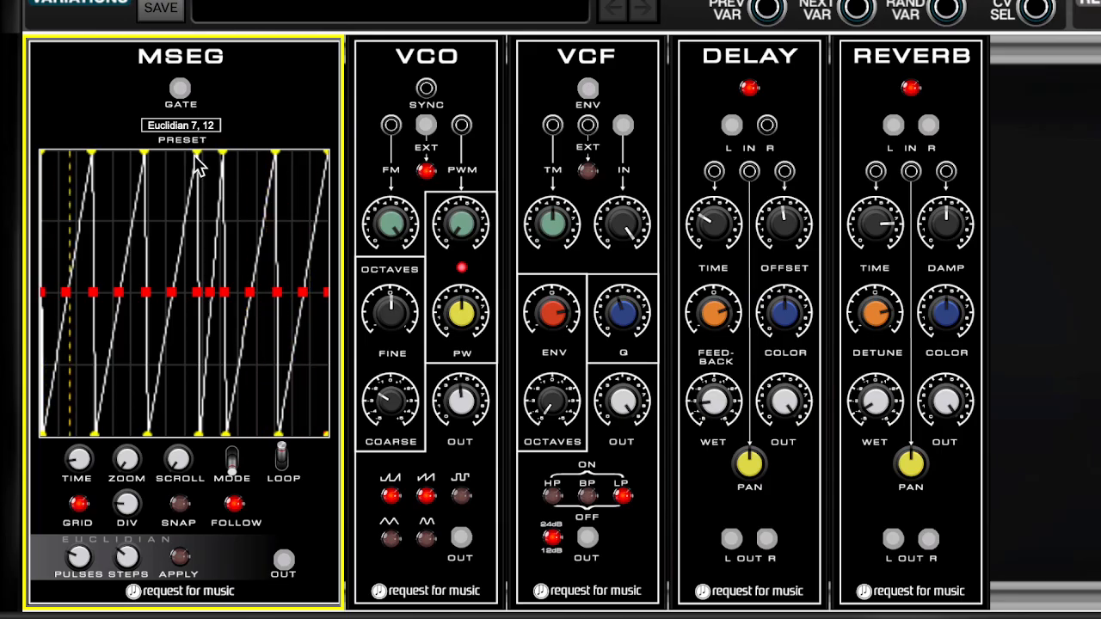
{"action": "left_click_drag", "start_coordinate": [197, 155], "coordinate": [182, 312]}
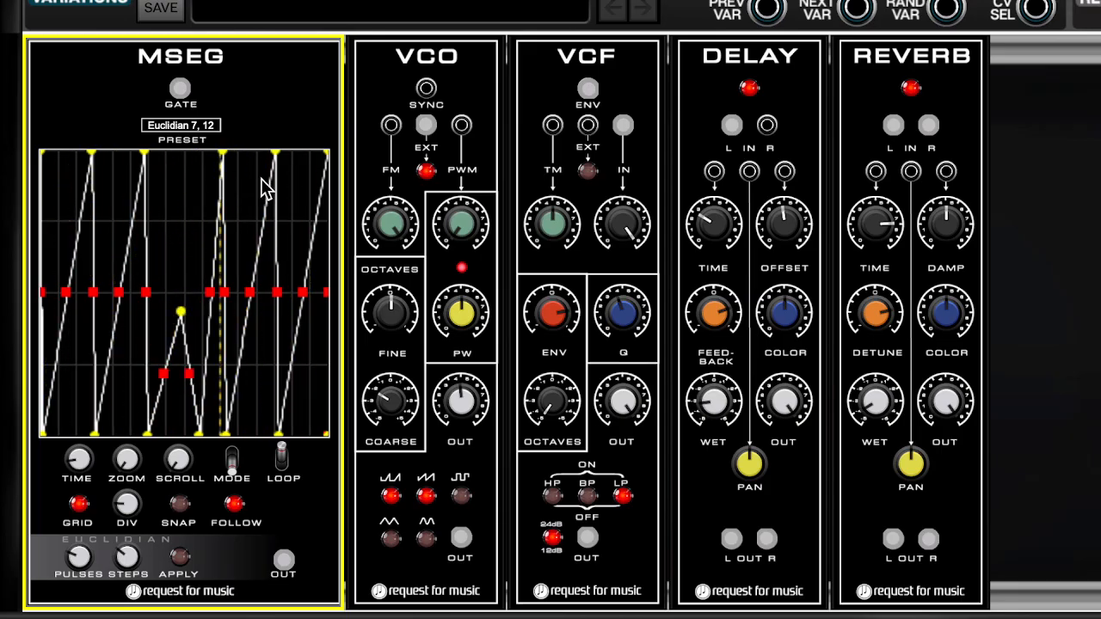
{"action": "left_click_drag", "start_coordinate": [275, 154], "coordinate": [268, 336]}
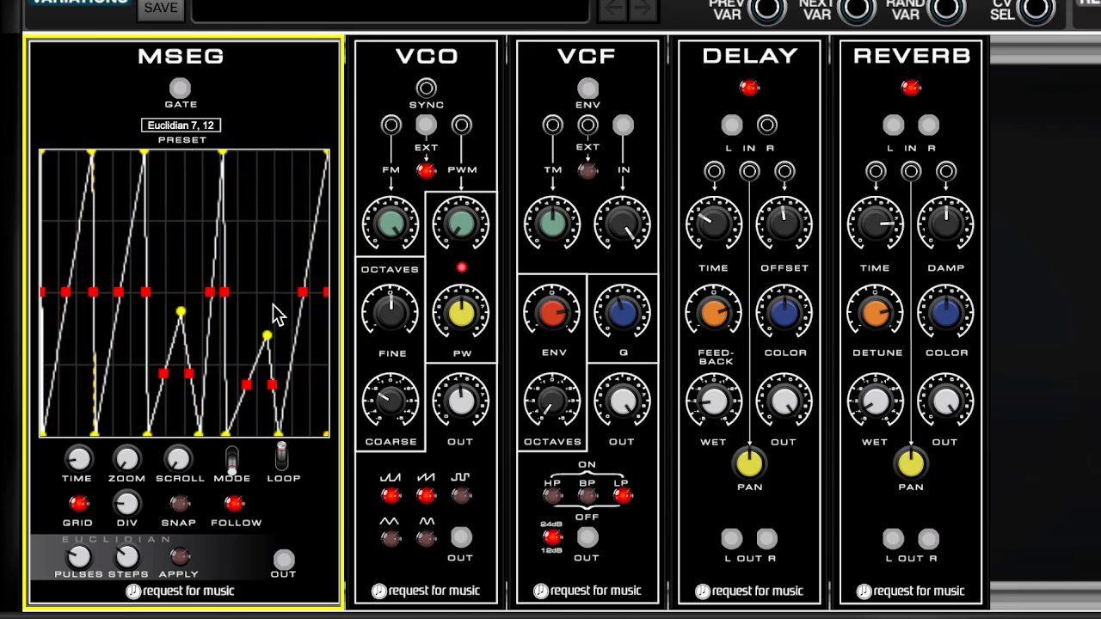
{"action": "left_click_drag", "start_coordinate": [226, 155], "coordinate": [228, 231]}
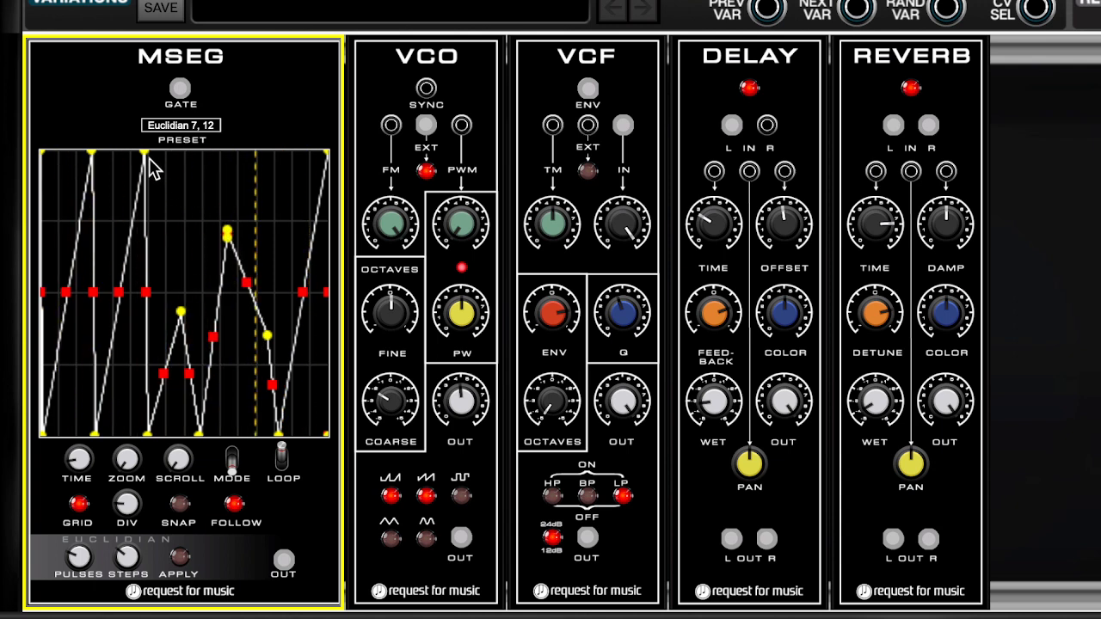
{"action": "left_click_drag", "start_coordinate": [144, 155], "coordinate": [143, 220]}
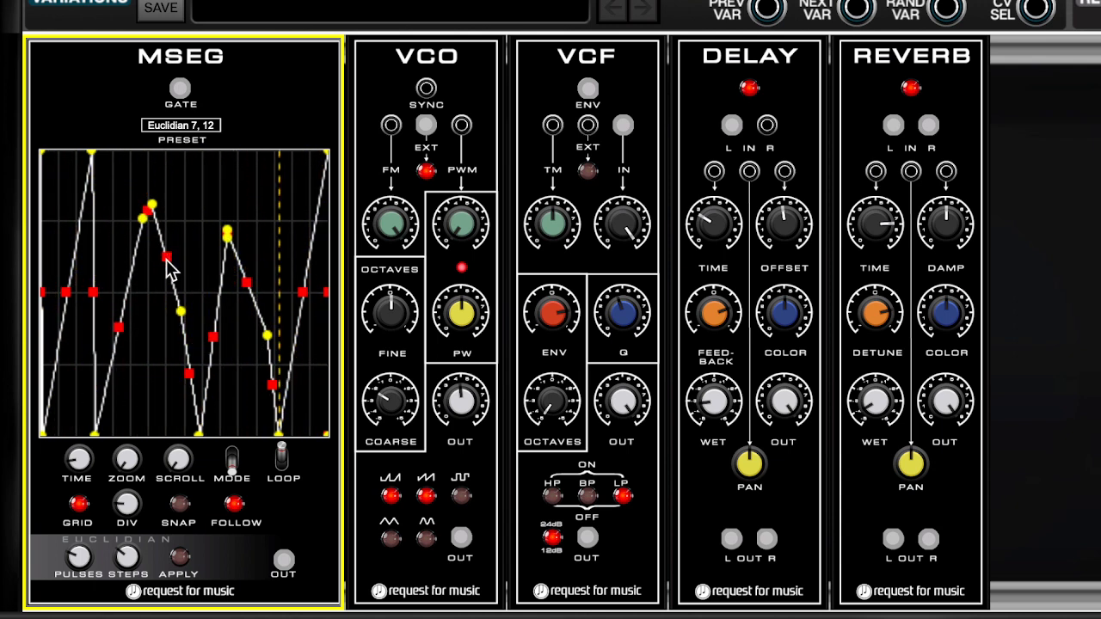
{"action": "left_click_drag", "start_coordinate": [181, 312], "coordinate": [159, 373]}
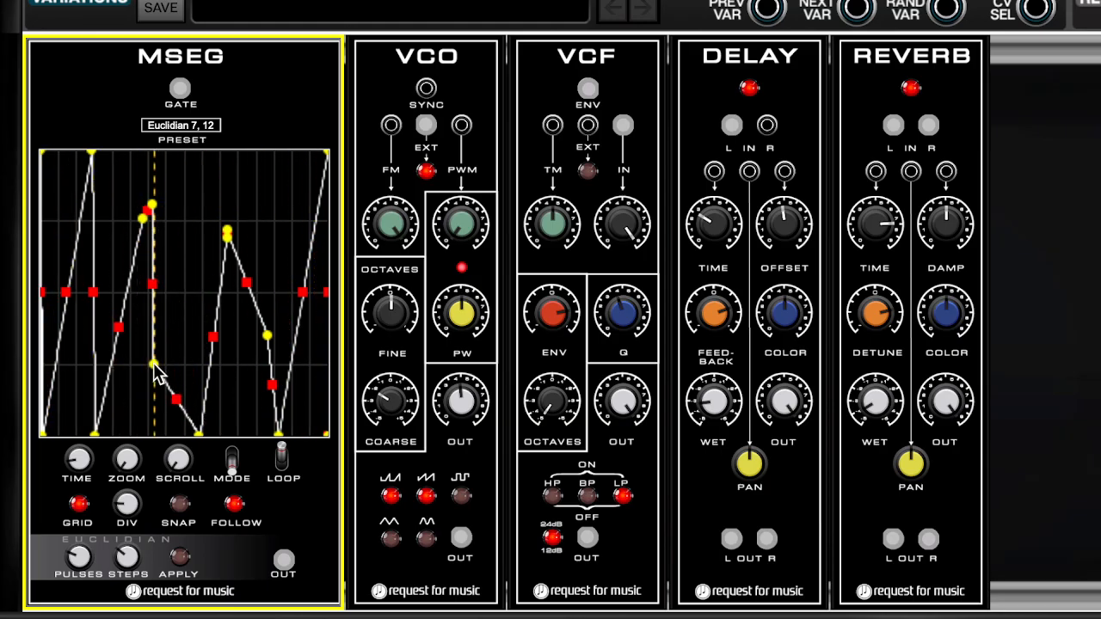
{"action": "left_click_drag", "start_coordinate": [270, 338], "coordinate": [248, 389]}
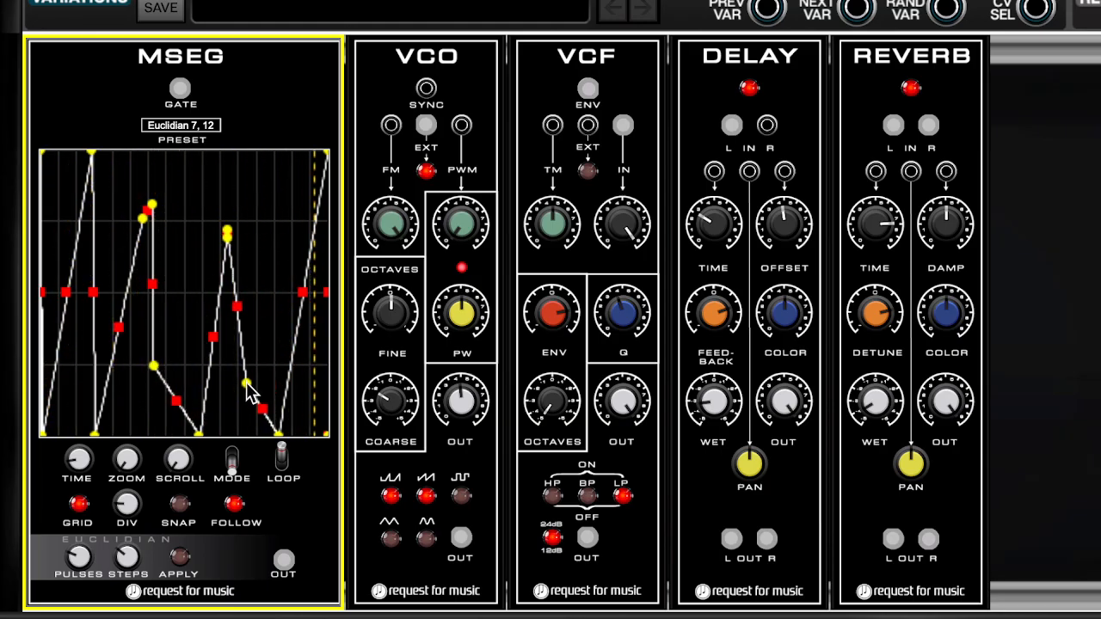
Offset the curve handles of the MSEG's rising and falling segments around the second peak, and bend the final ramp into a curve
{"action": "mouse_move", "coordinate": [159, 275]}
{"action": "left_mouse_down"}
{"action": "mouse_move", "coordinate": [179, 281]}
{"action": "mouse_move", "coordinate": [179, 271]}
{"action": "mouse_move", "coordinate": [183, 294]}
{"action": "mouse_move", "coordinate": [173, 282]}
{"action": "left_mouse_up"}
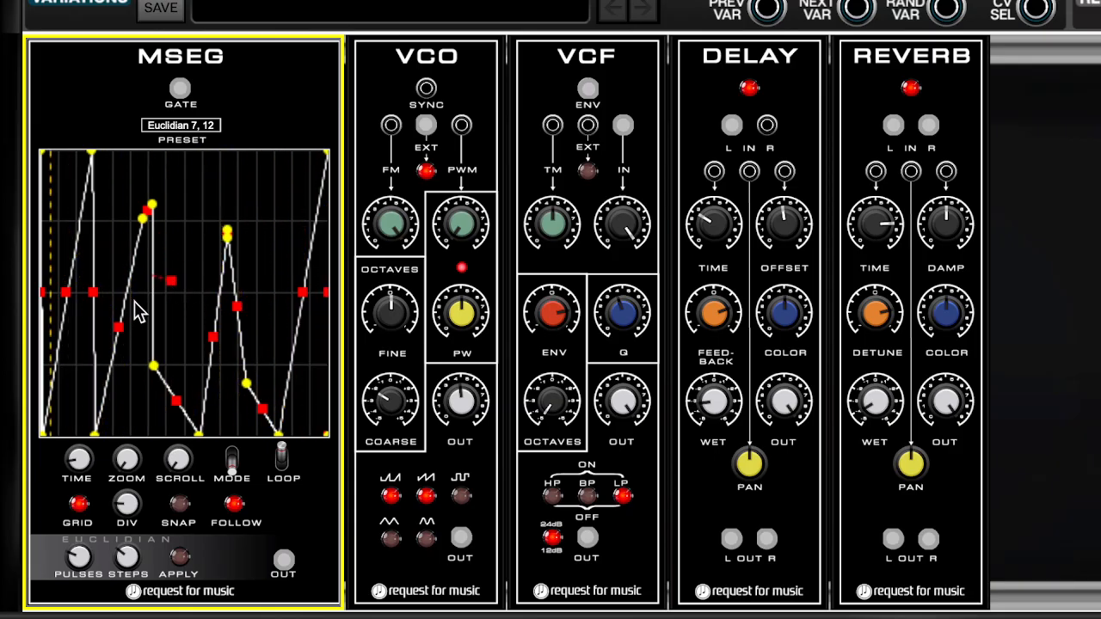
{"action": "left_click_drag", "start_coordinate": [120, 326], "coordinate": [128, 333]}
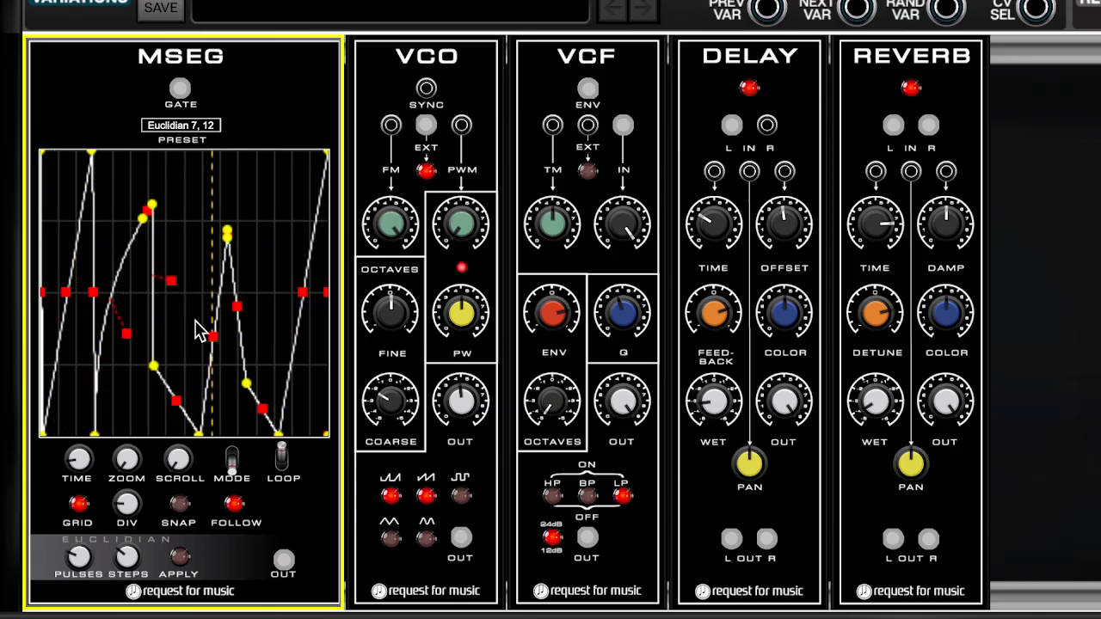
{"action": "mouse_move", "coordinate": [300, 300]}
{"action": "left_mouse_down"}
{"action": "mouse_move", "coordinate": [290, 295]}
{"action": "mouse_move", "coordinate": [315, 313]}
{"action": "left_mouse_up"}
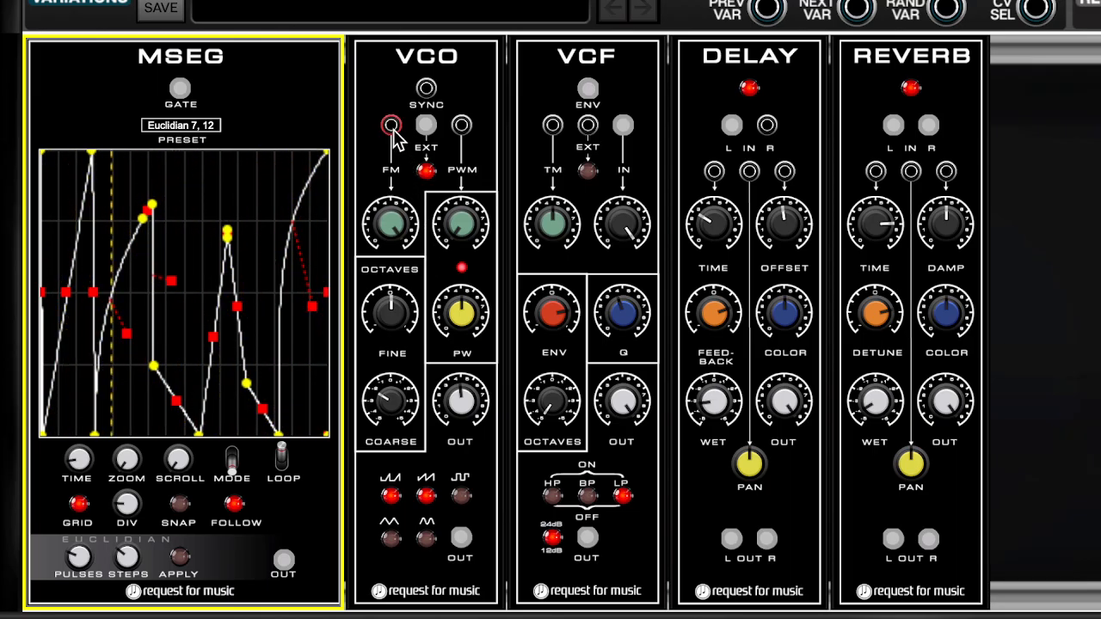
Patch the MSEG's OUT to the VCO's FM input and lower the breakpoint ending the envelope's final ramp
{"action": "left_click_drag", "start_coordinate": [391, 125], "coordinate": [284, 560]}
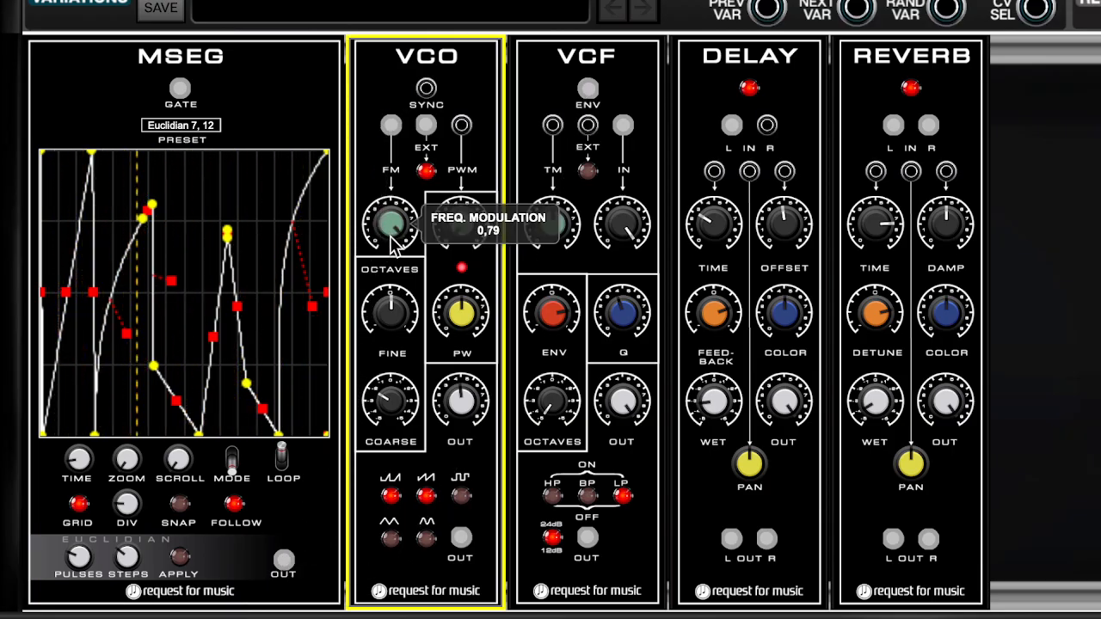
{"action": "left_click_drag", "start_coordinate": [326, 155], "coordinate": [333, 348]}
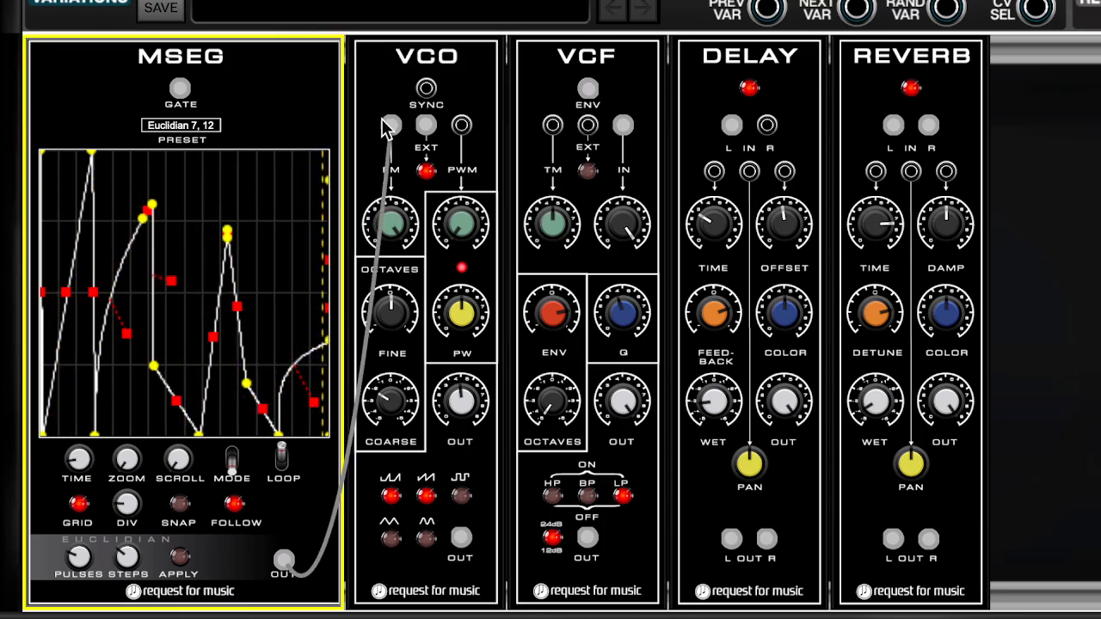
Remove the cable from the VCO's FM input and turn off the MSEG's LOOP
{"action": "left_click_drag", "start_coordinate": [392, 126], "coordinate": [347, 63]}
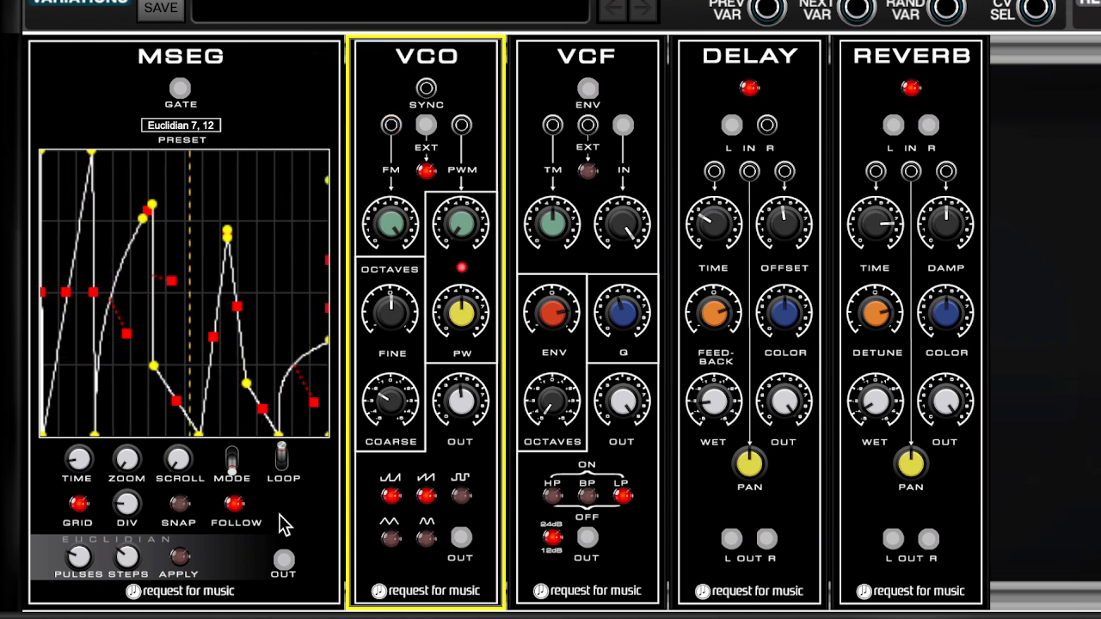
{"action": "left_click", "coordinate": [281, 459]}
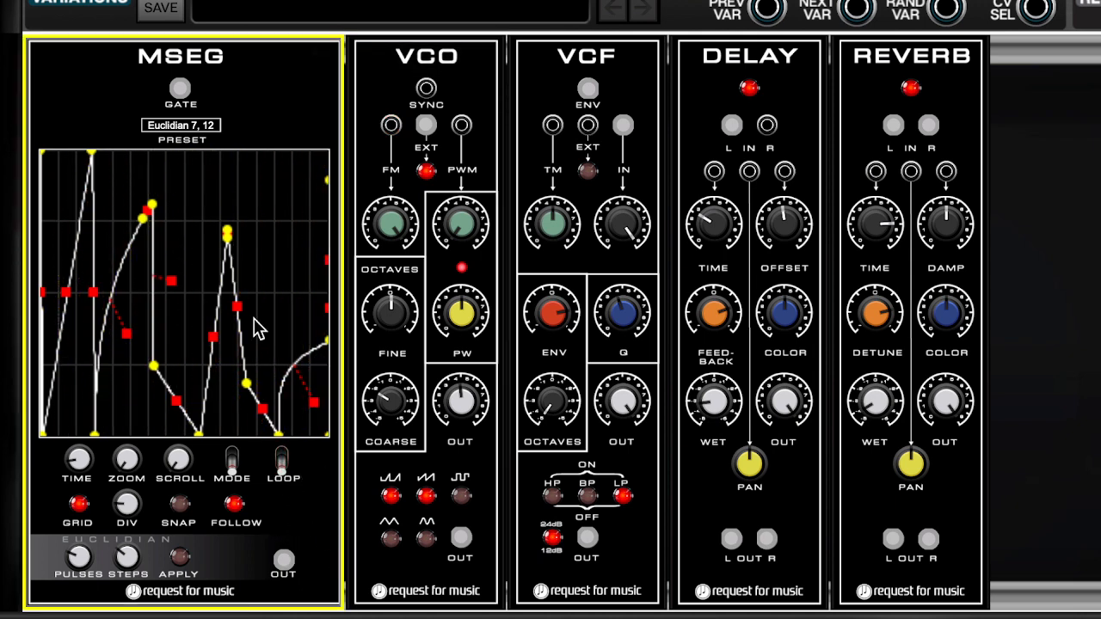